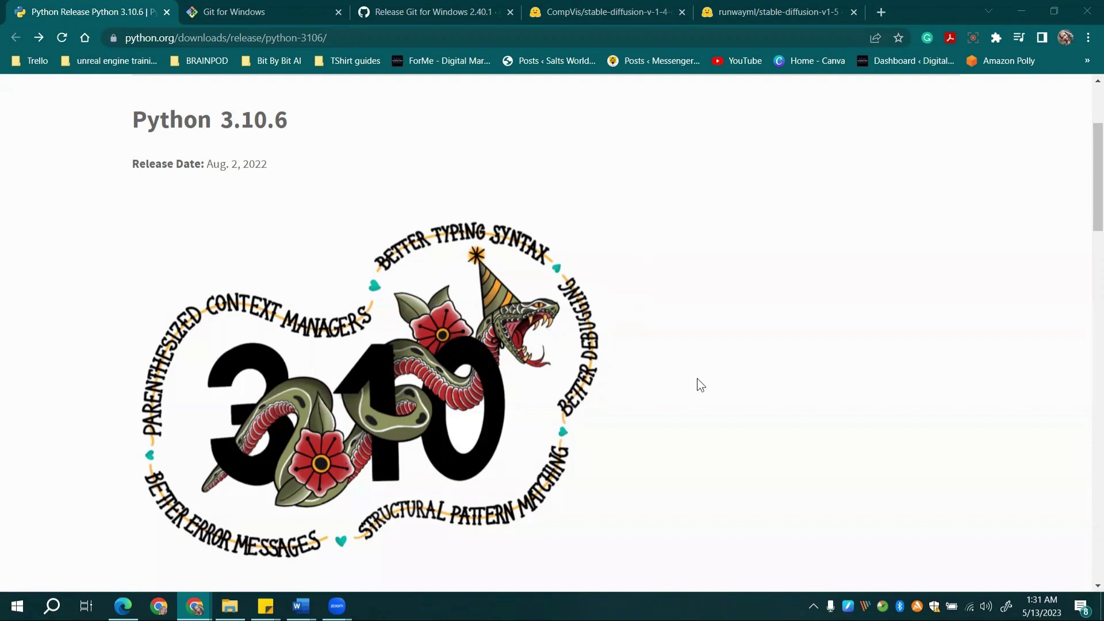
- Scroll the Python 3.10.6 release page down to its Files download table
scroll(698, 379, "down", 20)
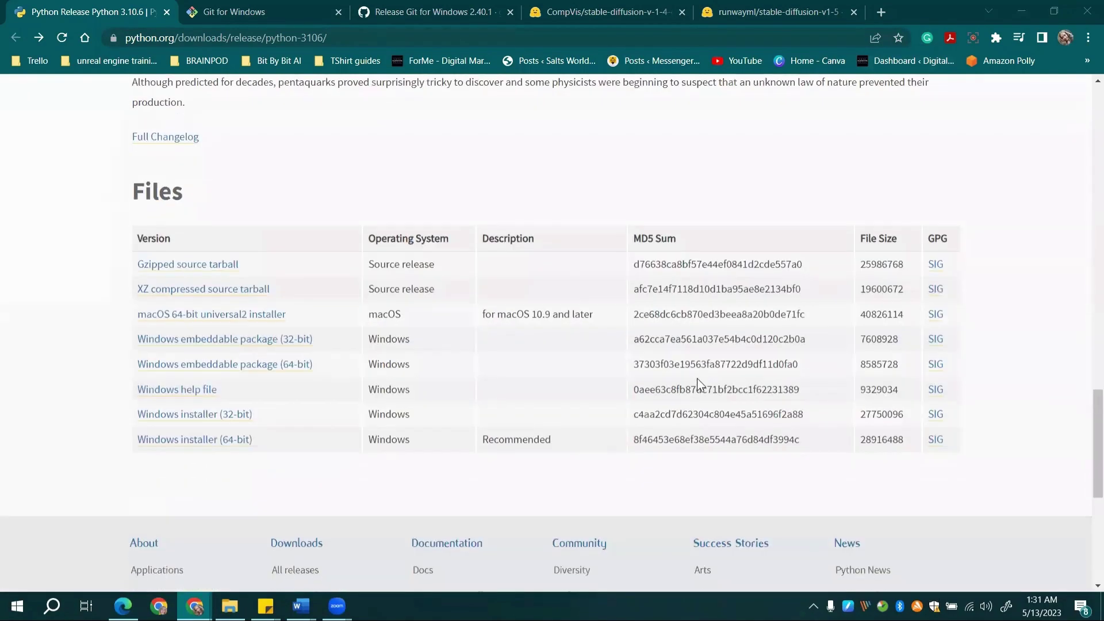
- Install Python 3.10.6 with default settings from python-3.10.6-amd64.exe in Downloads
left_click(224, 604)
double_click(535, 269)
left_click(588, 323)
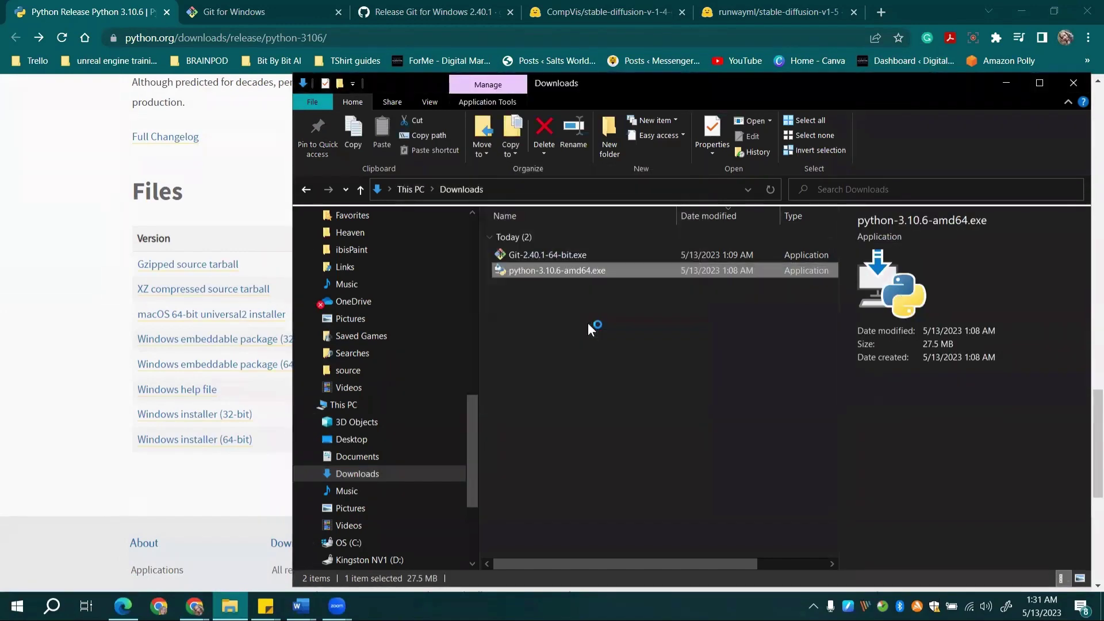
left_click(496, 258)
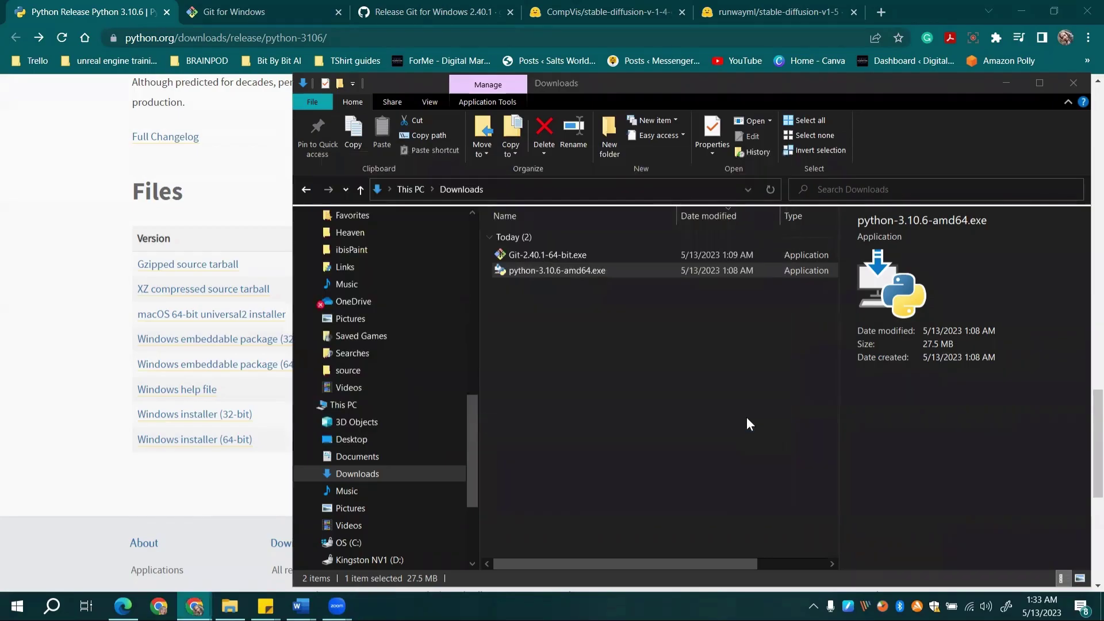
left_click(270, 9)
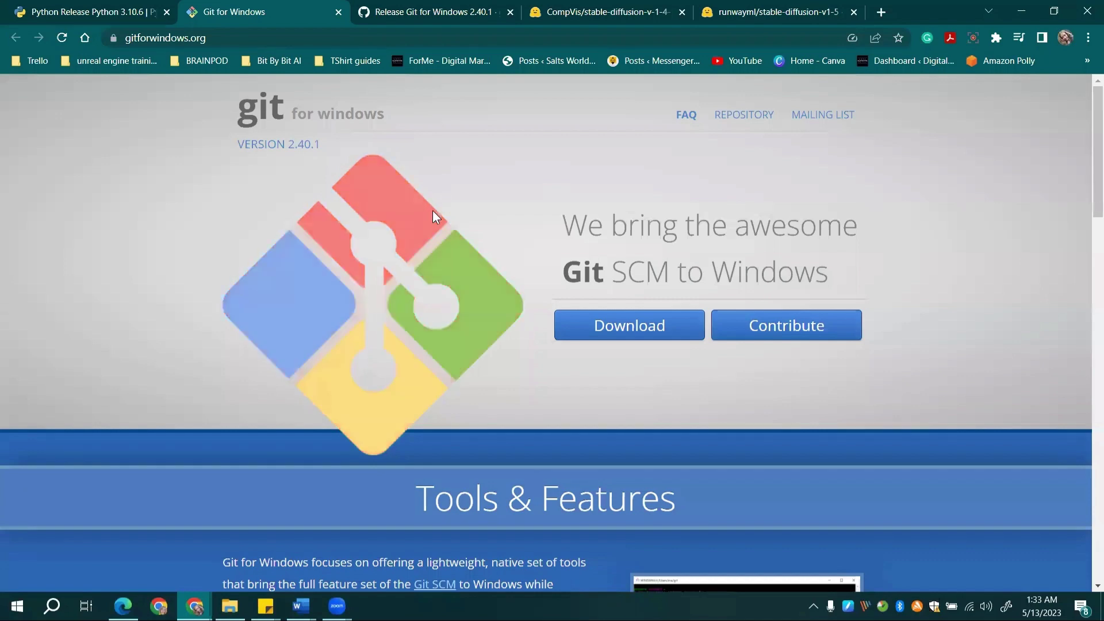
- Install Git 2.40.1 from Git-2.40.1-64-bit.exe, accepting all default setup options
left_click(230, 606)
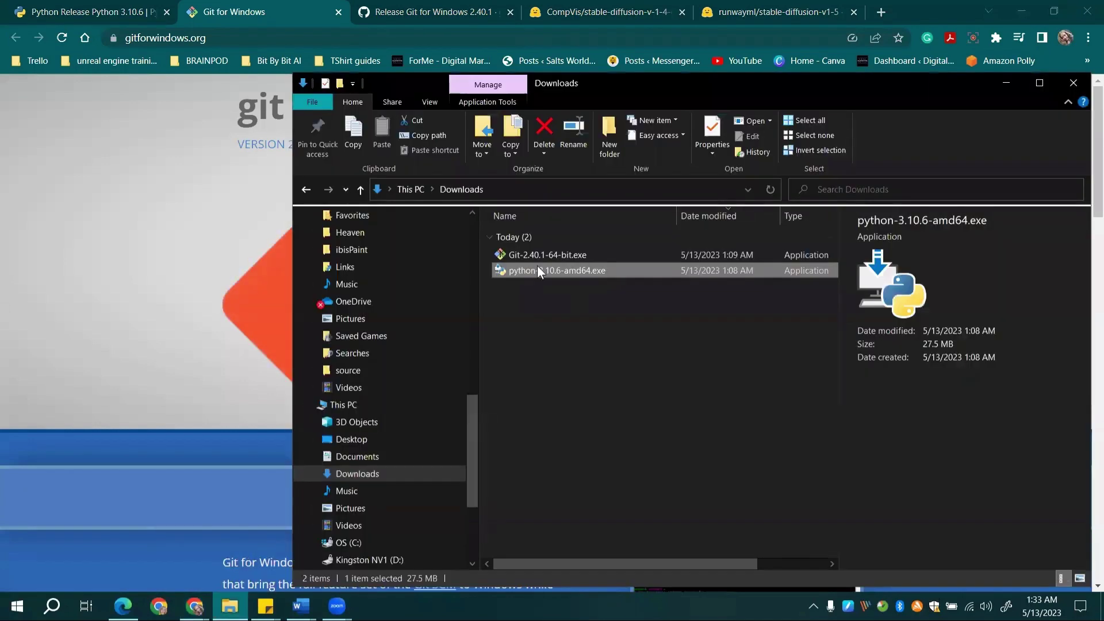
double_click(537, 256)
left_click(581, 322)
left_click(628, 416)
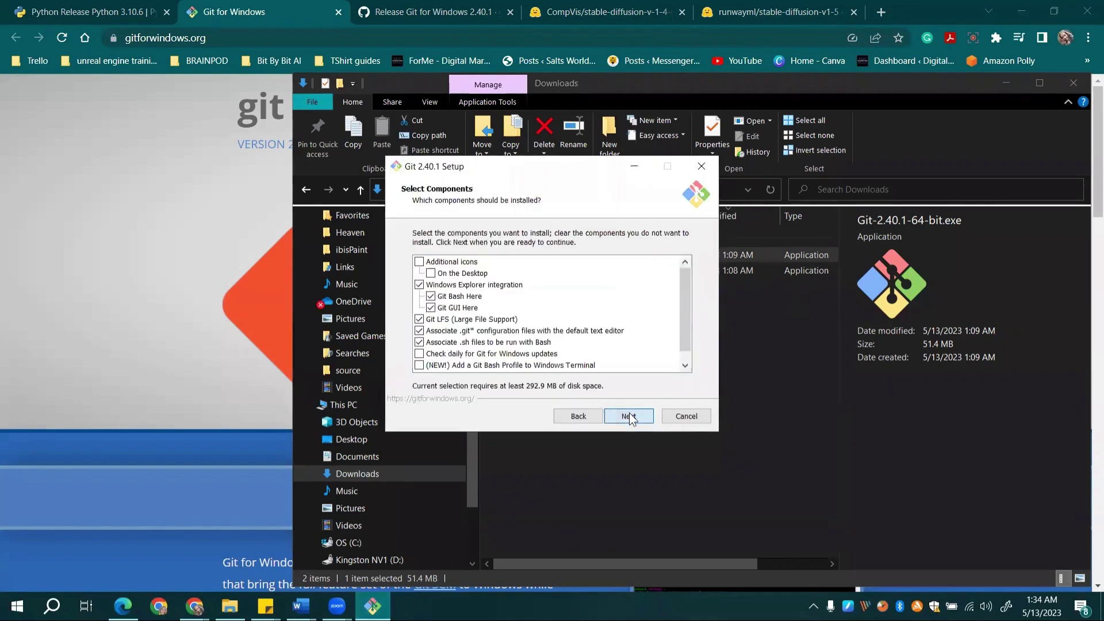
left_click(628, 416)
left_click(627, 416)
left_click(625, 419)
left_click(625, 419)
left_click(626, 419)
left_click(626, 419)
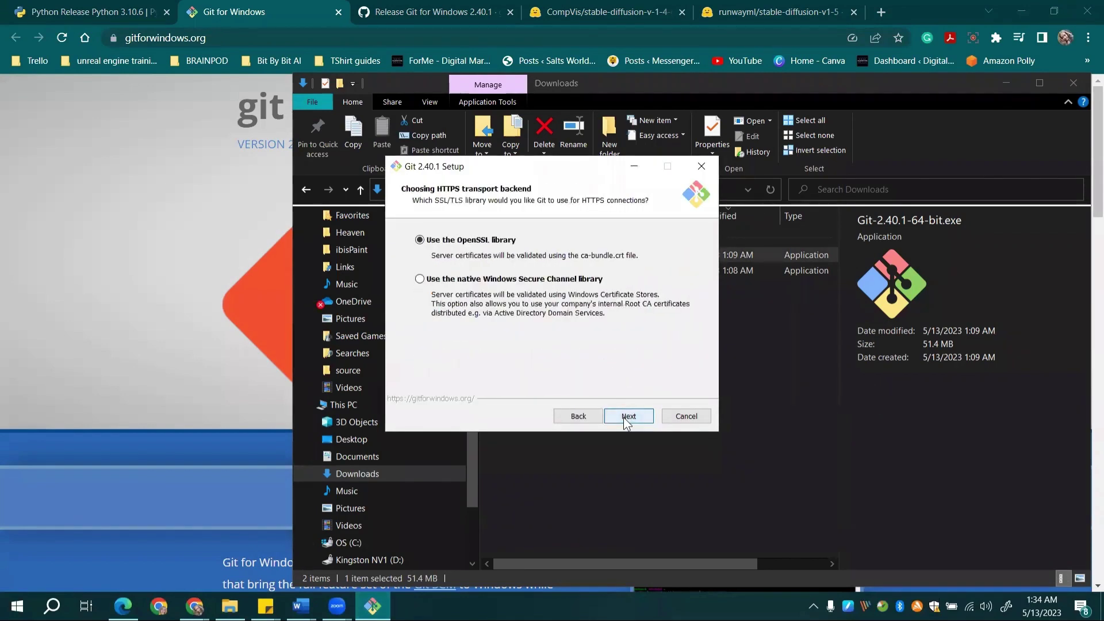
left_click(625, 419)
left_click(625, 419)
left_click(626, 419)
left_click(625, 418)
left_click(624, 416)
left_click(624, 417)
left_click(623, 417)
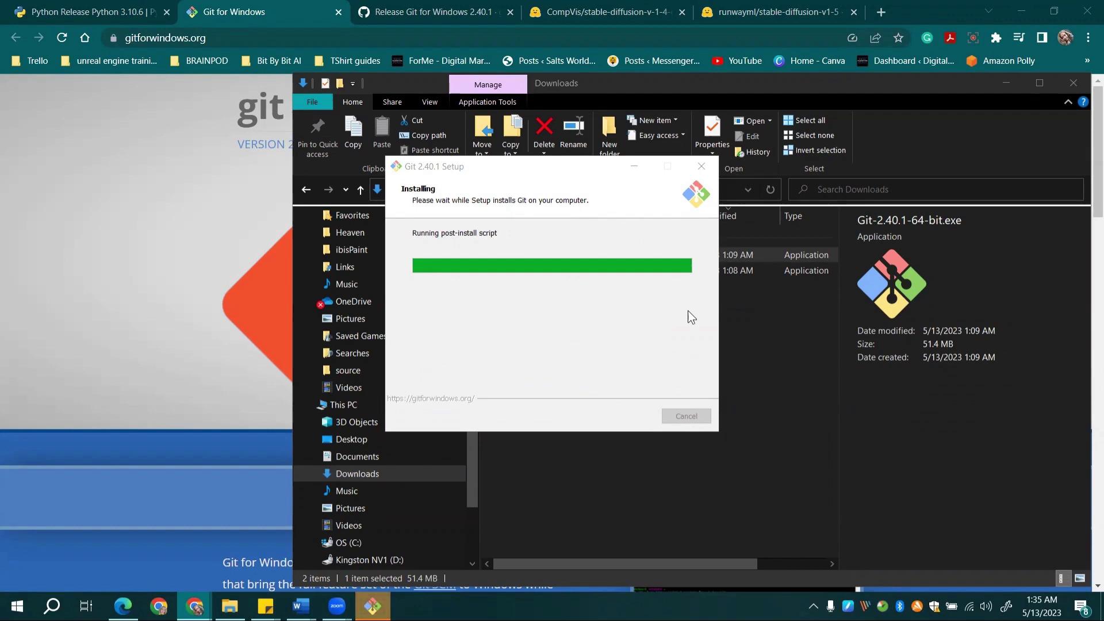
left_click(618, 415)
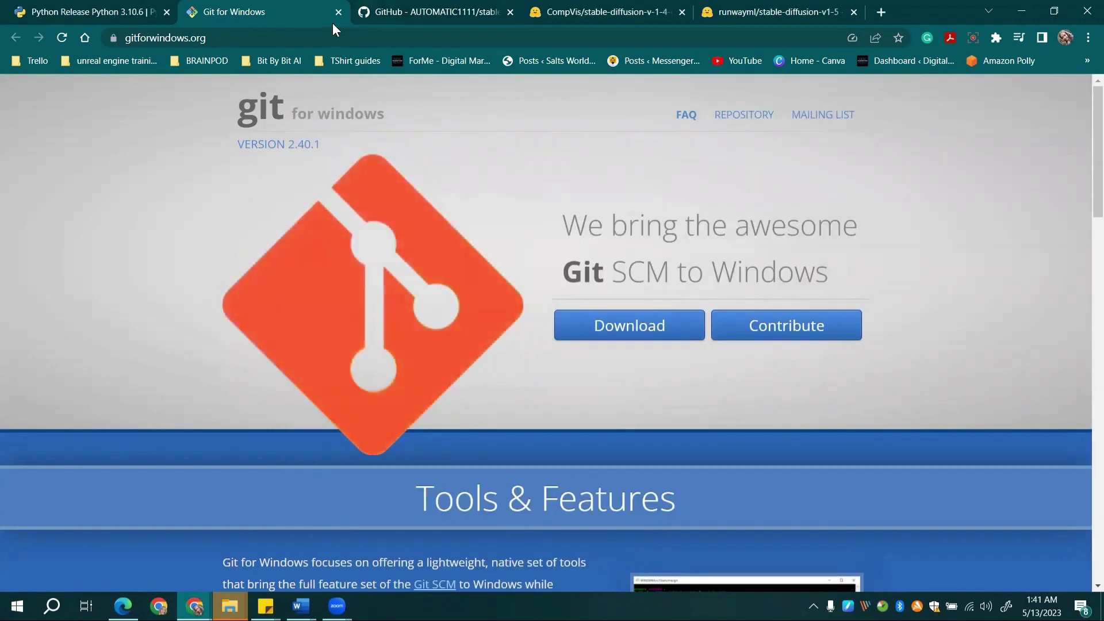
- Copy the git clone command from the stable-diffusion-webui README's Windows installation steps
key("ctrl+Tab")
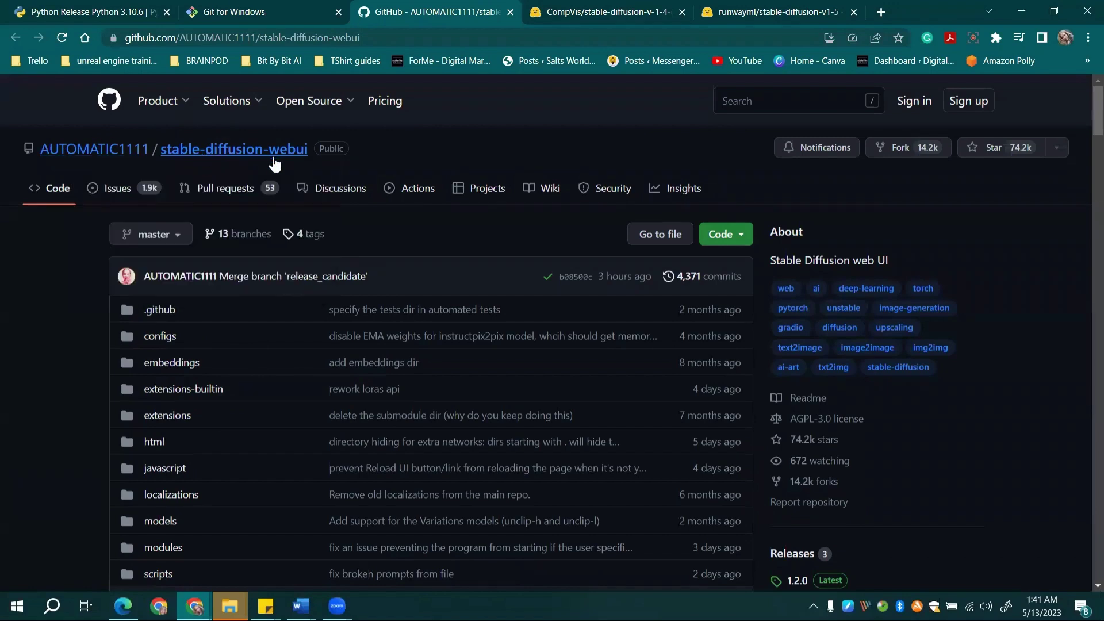
scroll(1086, 211, "down", 15)
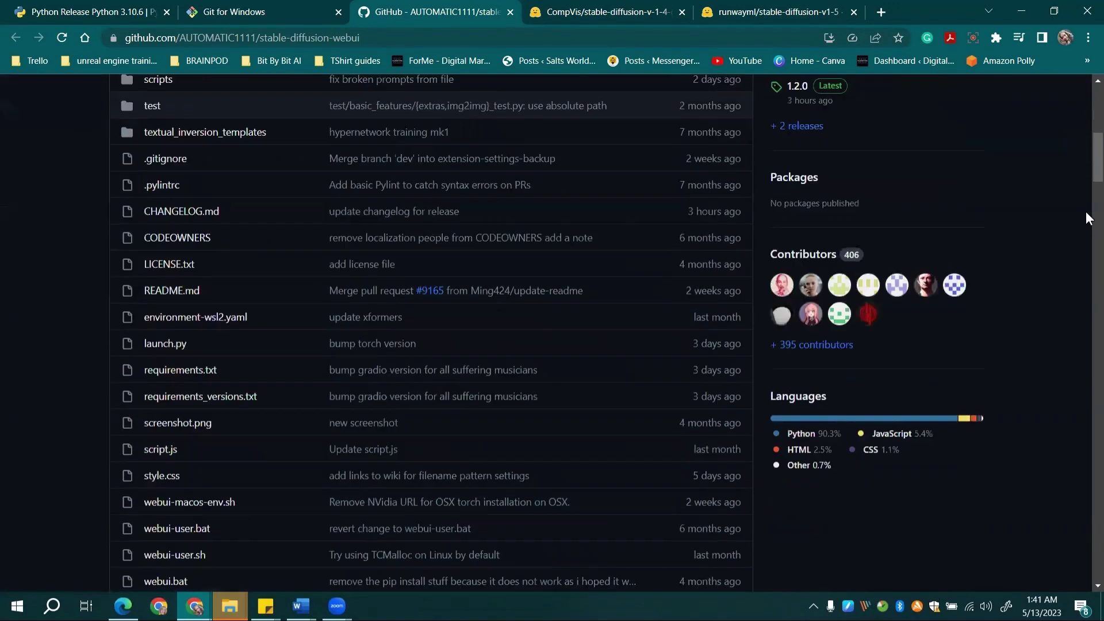
scroll(1086, 259, "down", 20)
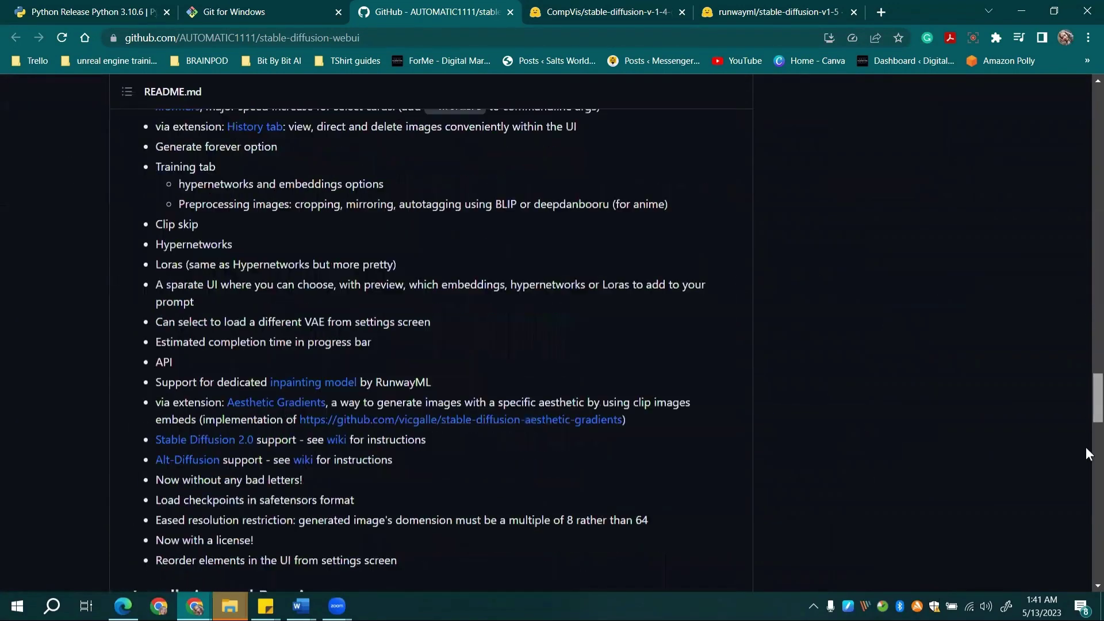
scroll(1087, 465, "down", 2)
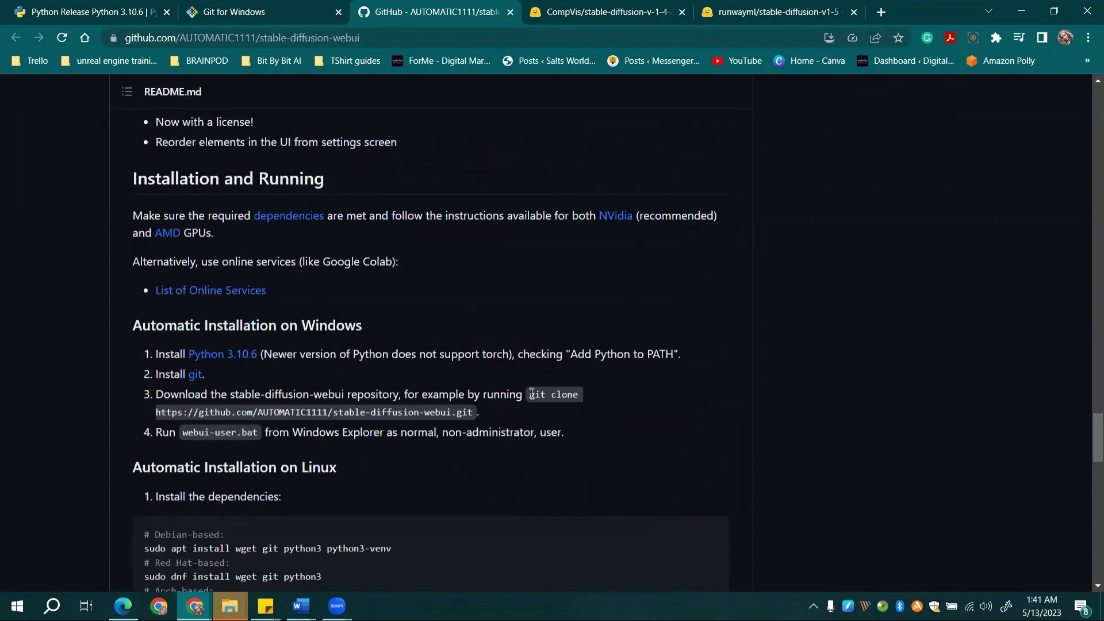
mouse_move(531, 394)
left_mouse_down()
mouse_move(569, 412)
mouse_move(472, 413)
left_mouse_up()
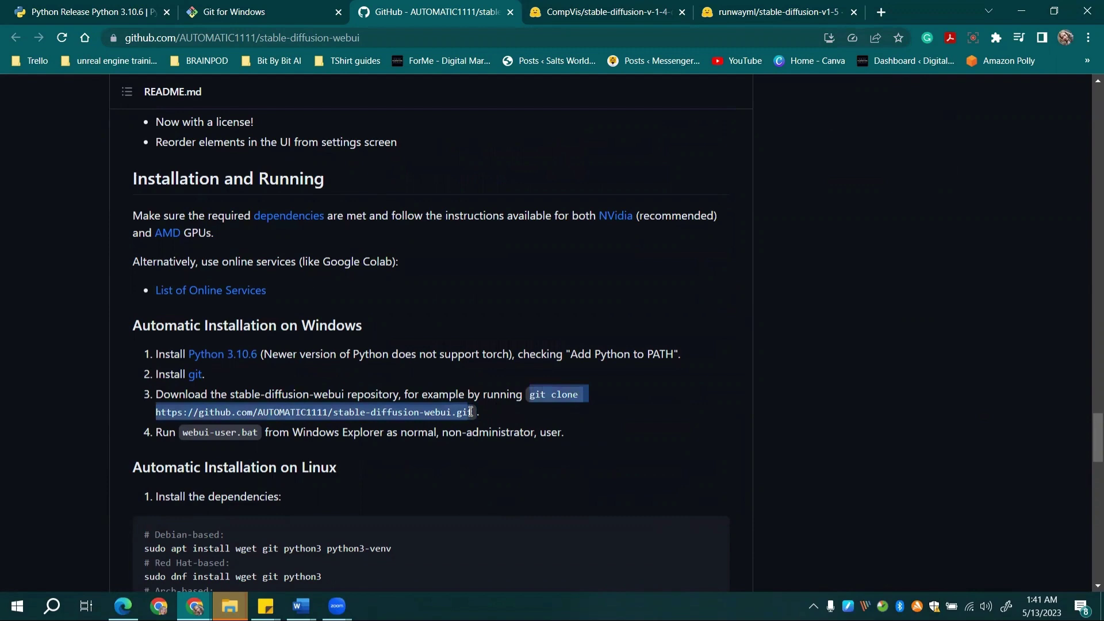
key("ctrl+c")
key("super")
- Open Command Prompt via cmd and run the pasted git clone of stable-diffusion-webui
type("cmd")
key("Return")
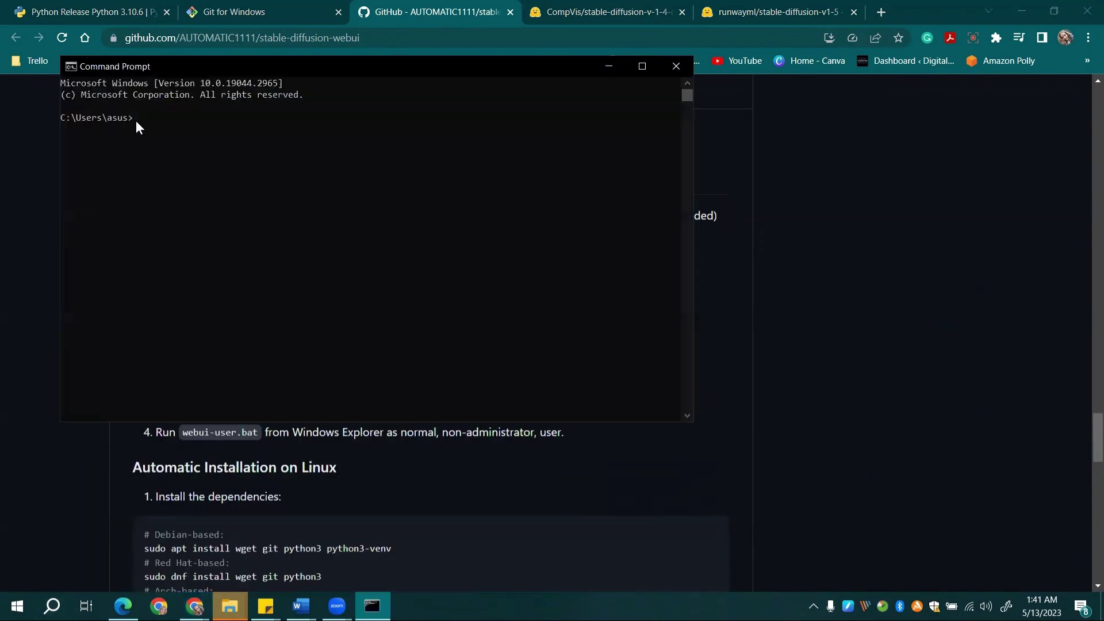
right_click(137, 123)
key("Return")
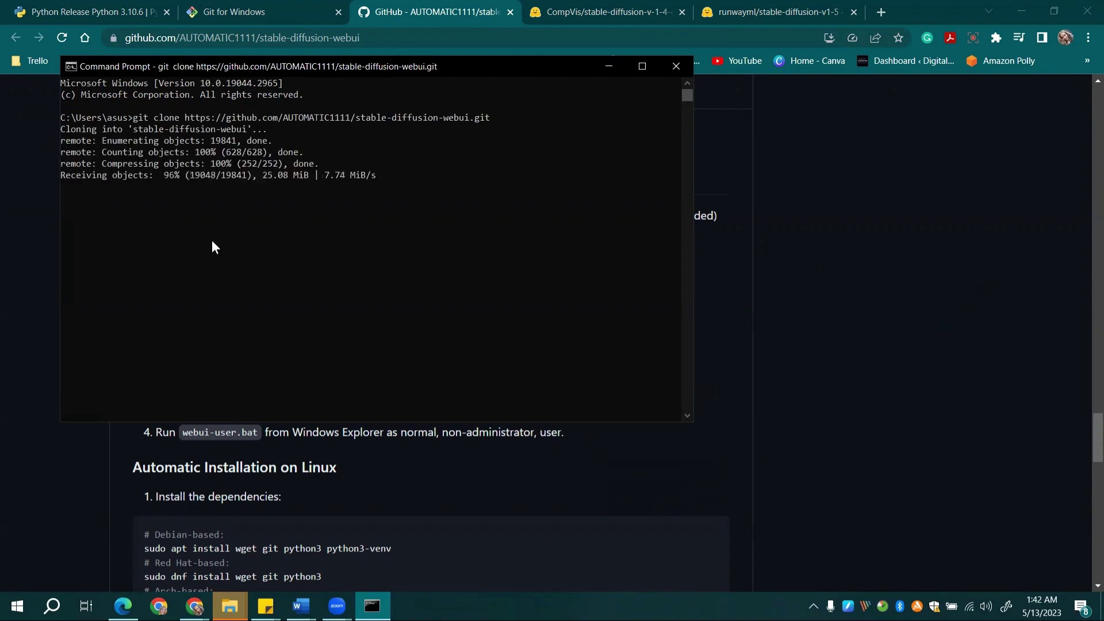
key("alt+Tab")
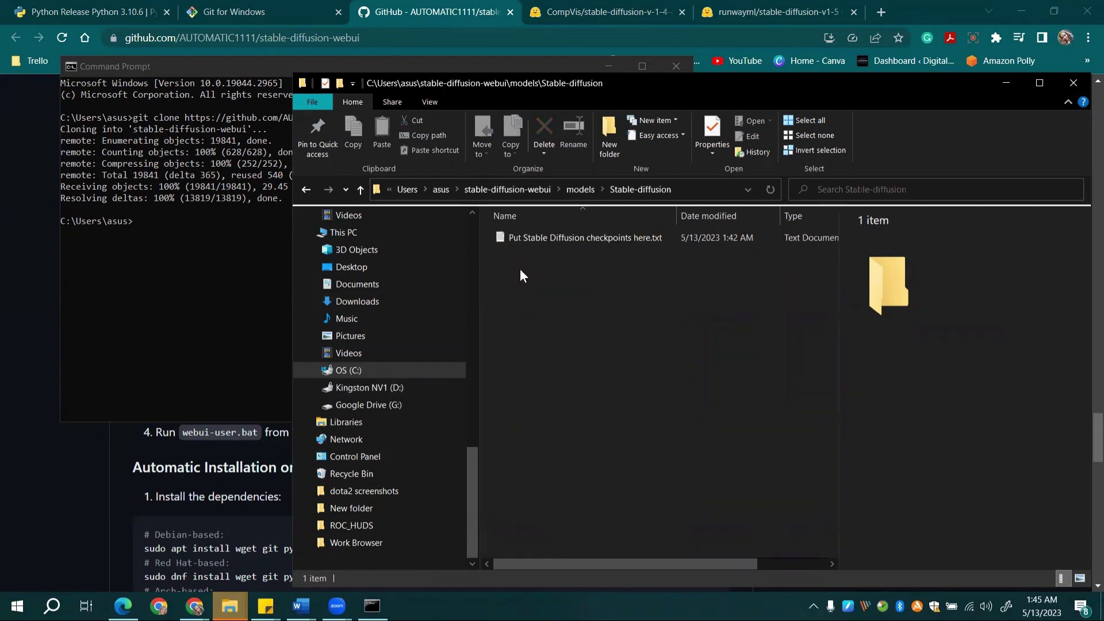
- Show the stable-diffusion-v1-5 Files and versions list to get v1-5-pruned-emaonly.ckpt
left_click(754, 17)
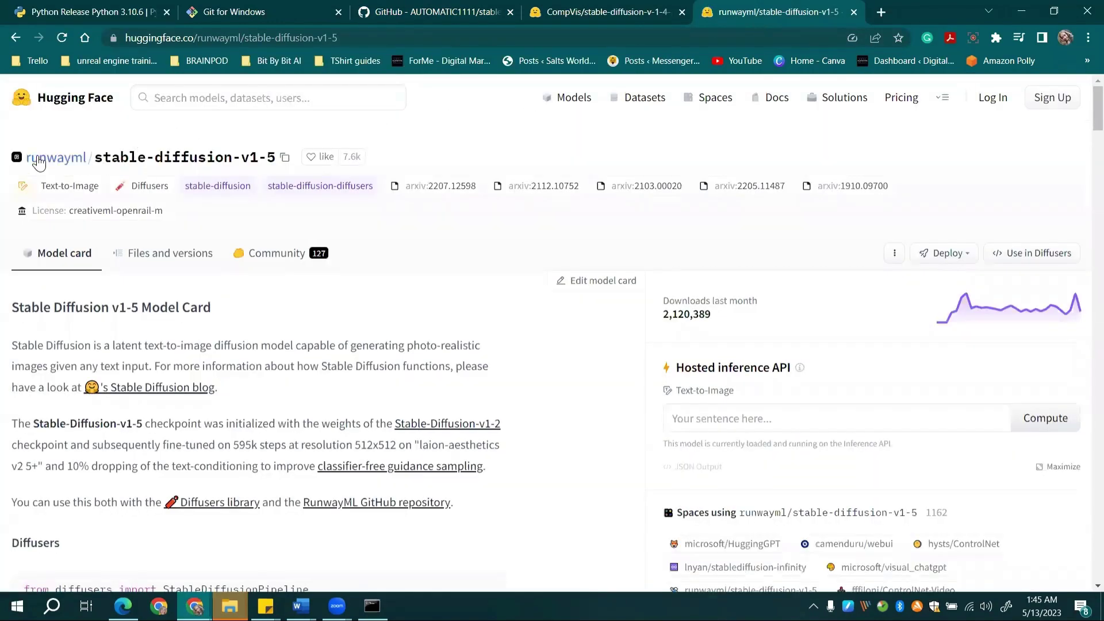
left_click(173, 253)
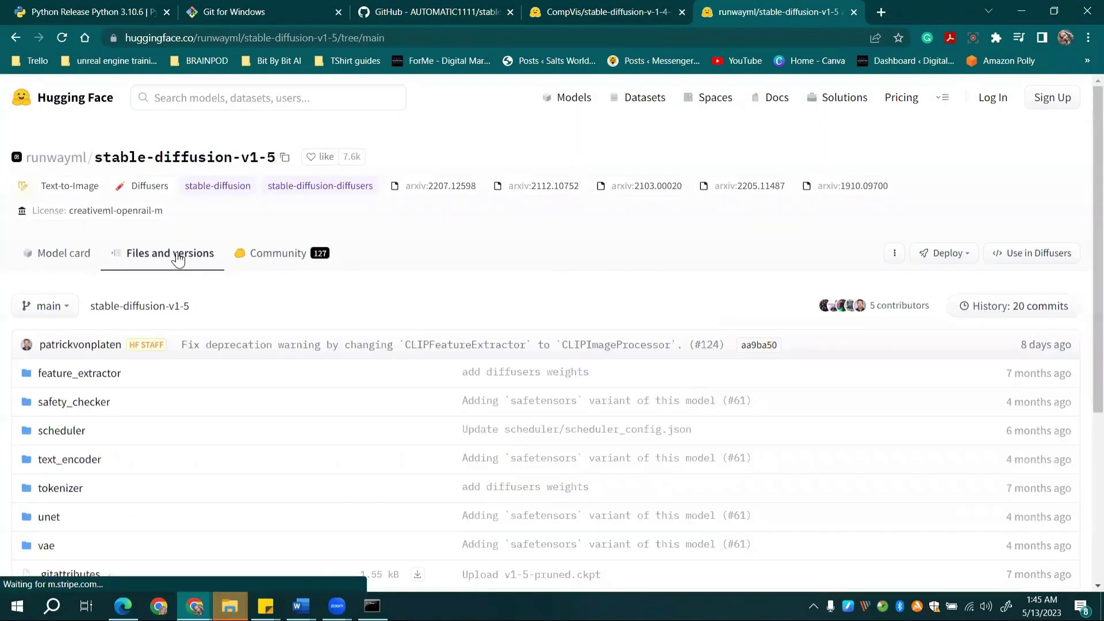
scroll(1081, 345, "down", 5)
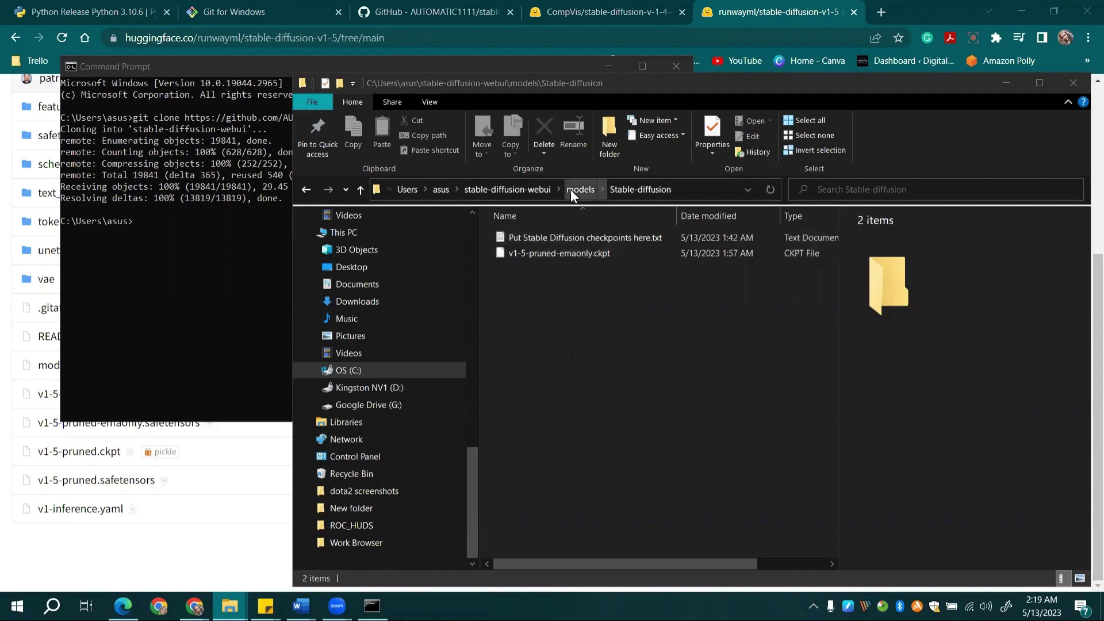
- Open webui-user.bat from the stable-diffusion-webui folder in Notepad using Edit
left_click(515, 191)
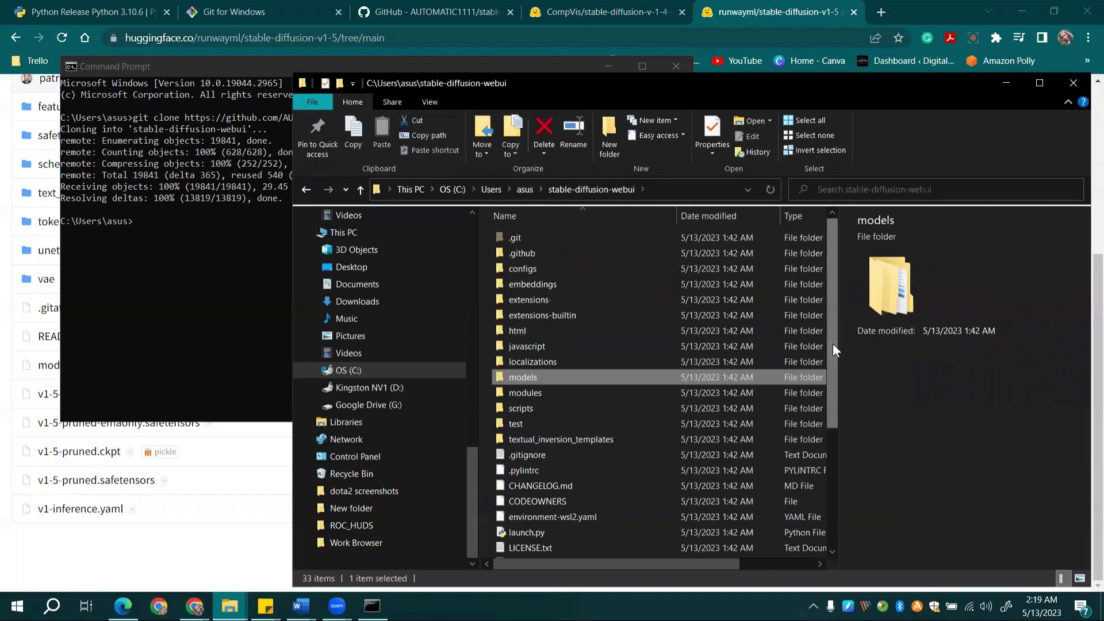
left_click_drag(833, 343, 821, 454)
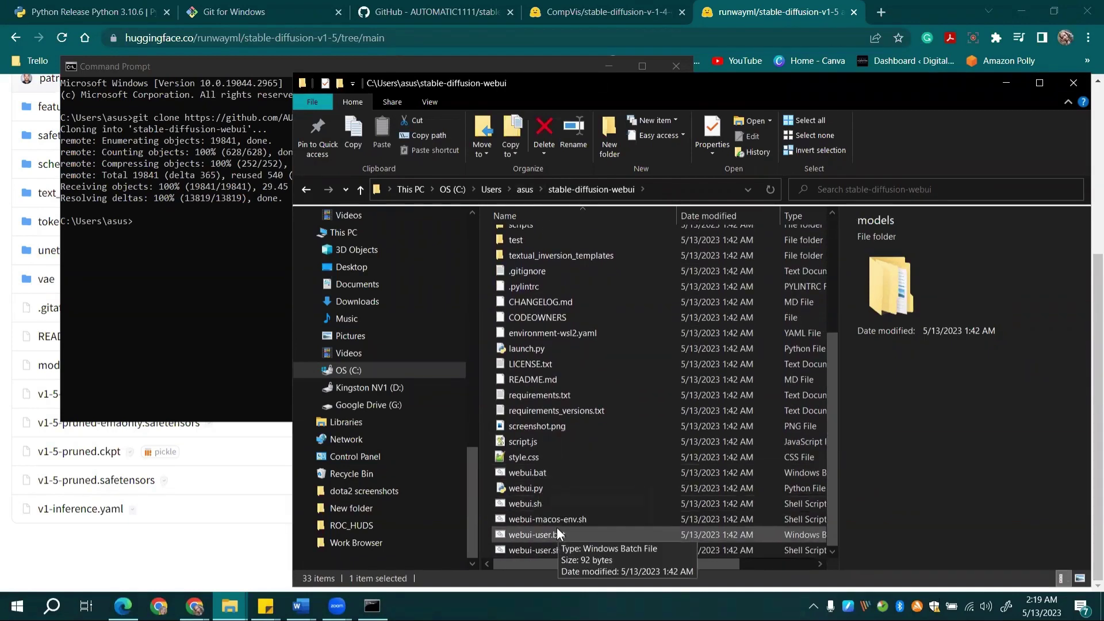
right_click(555, 536)
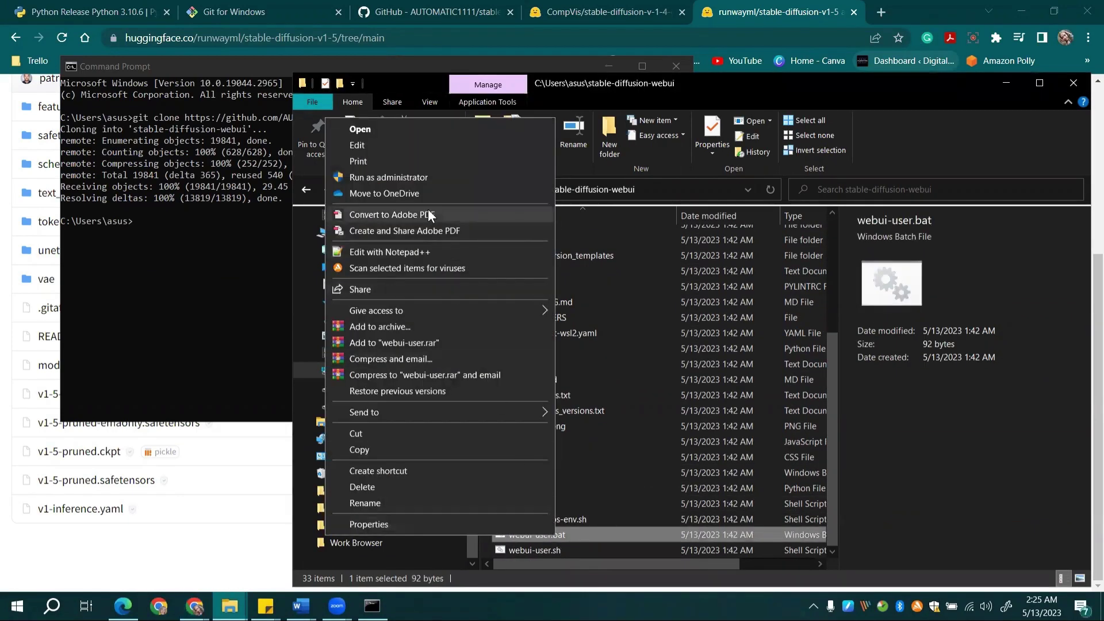
left_click(374, 146)
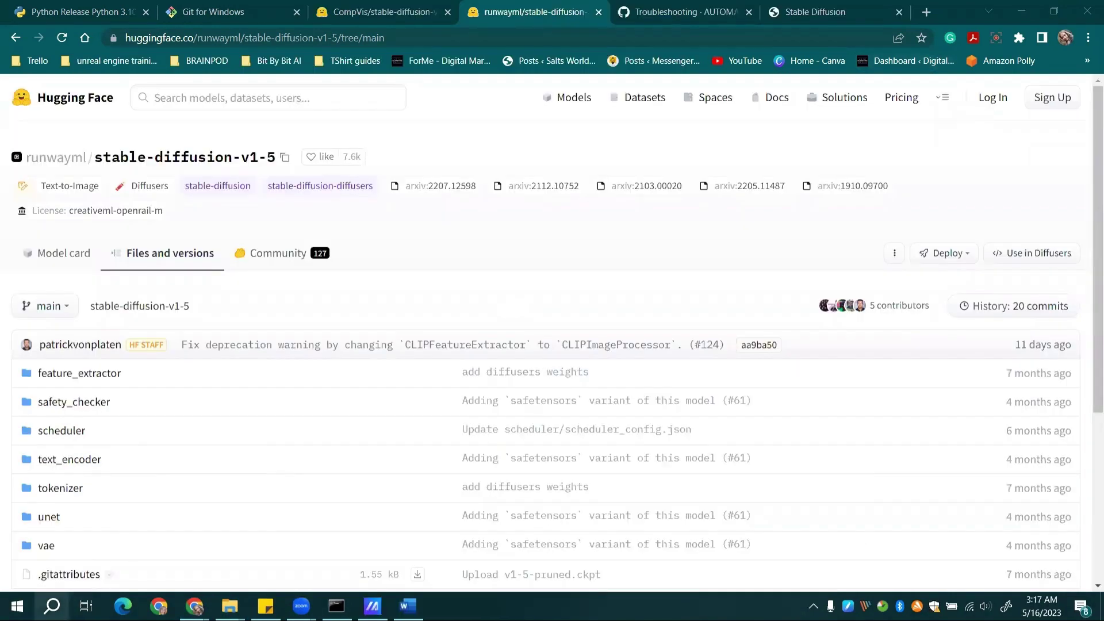
- Locate python.exe in the Python310 folder via Start search and copy its full path
left_click(51, 606)
type("py")
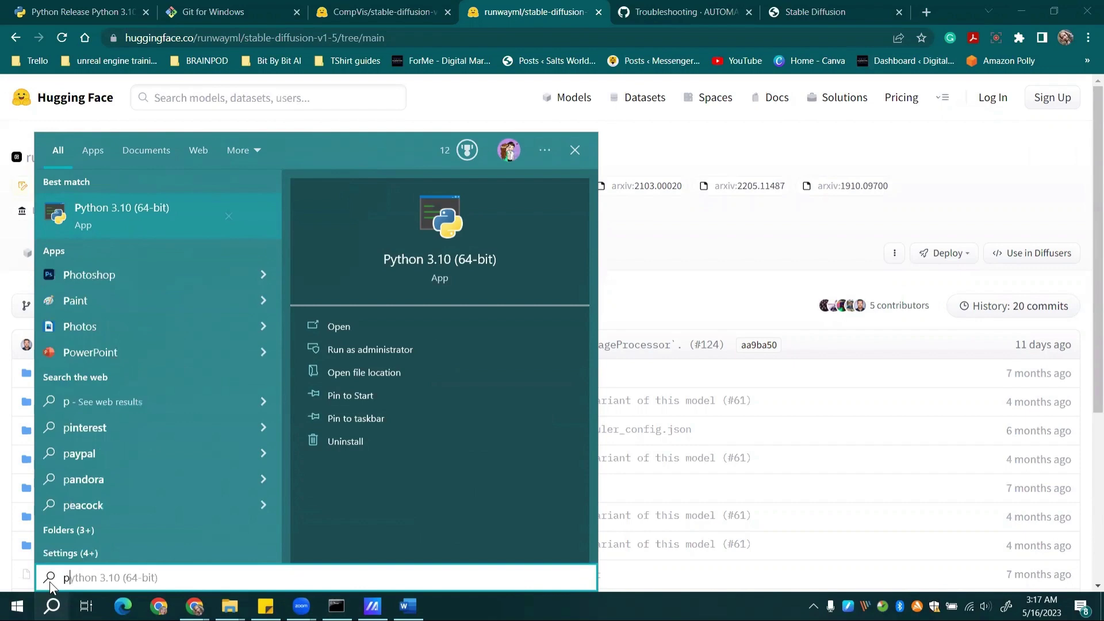
left_click(390, 378)
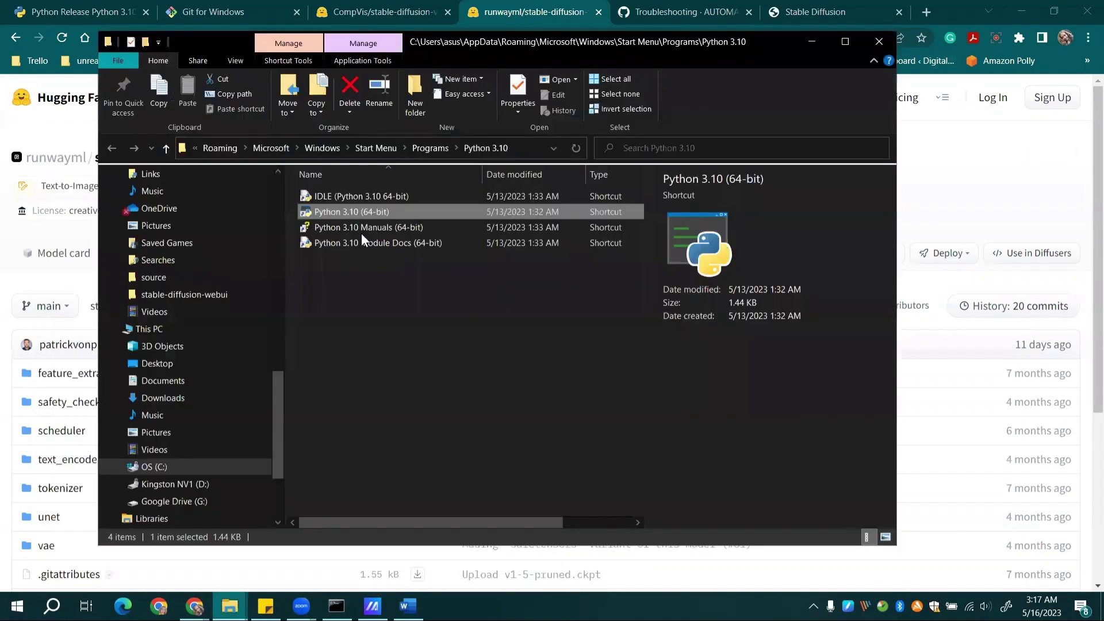
right_click(343, 213)
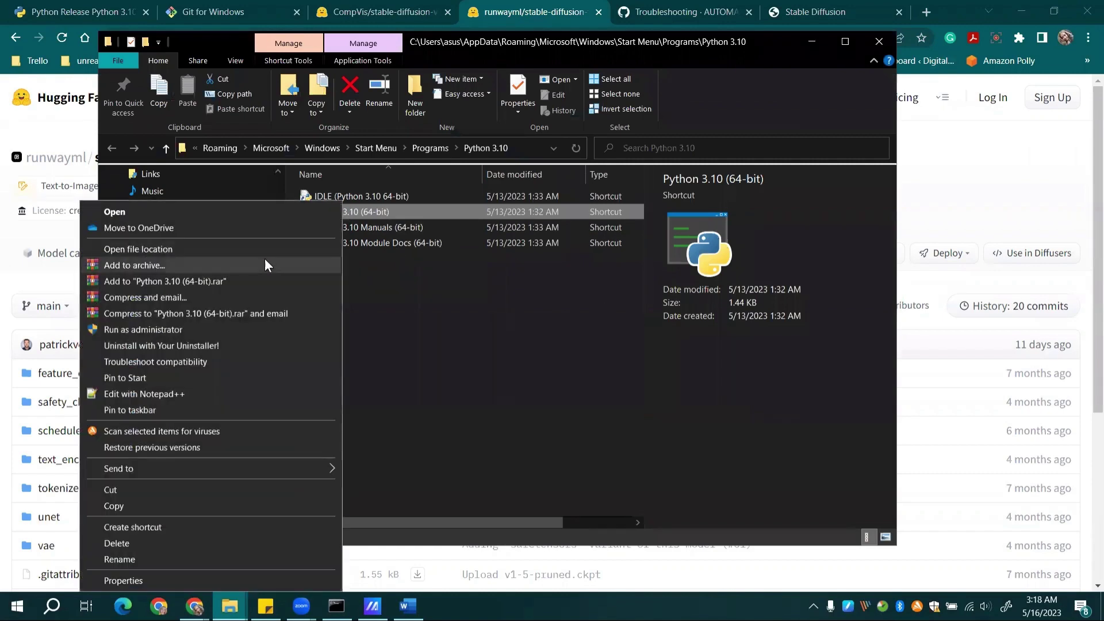
left_click(234, 248)
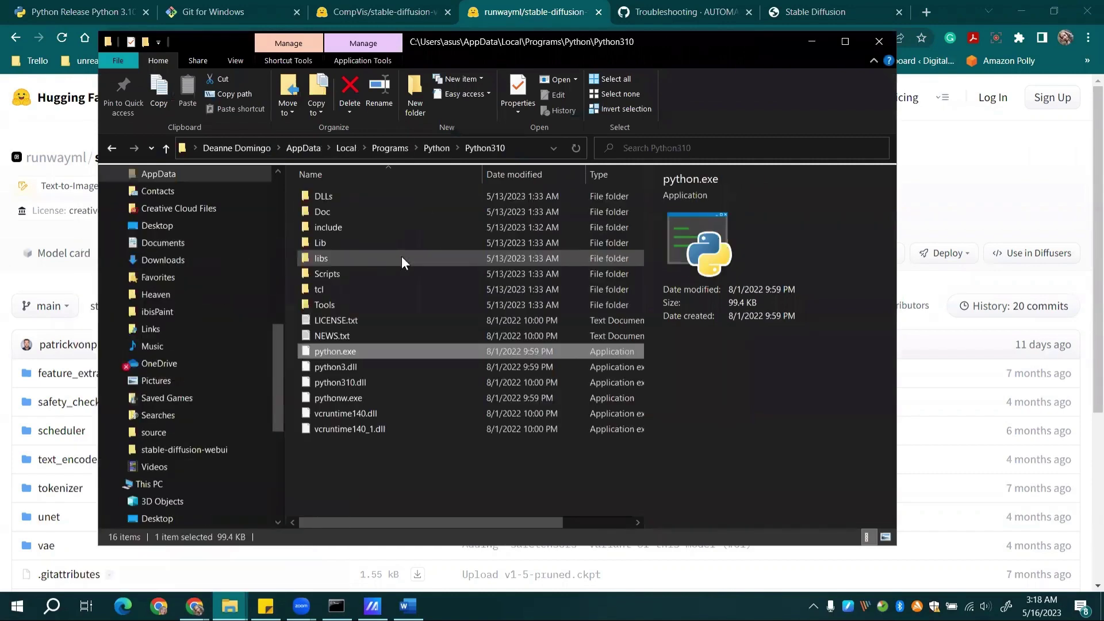
right_click(344, 351)
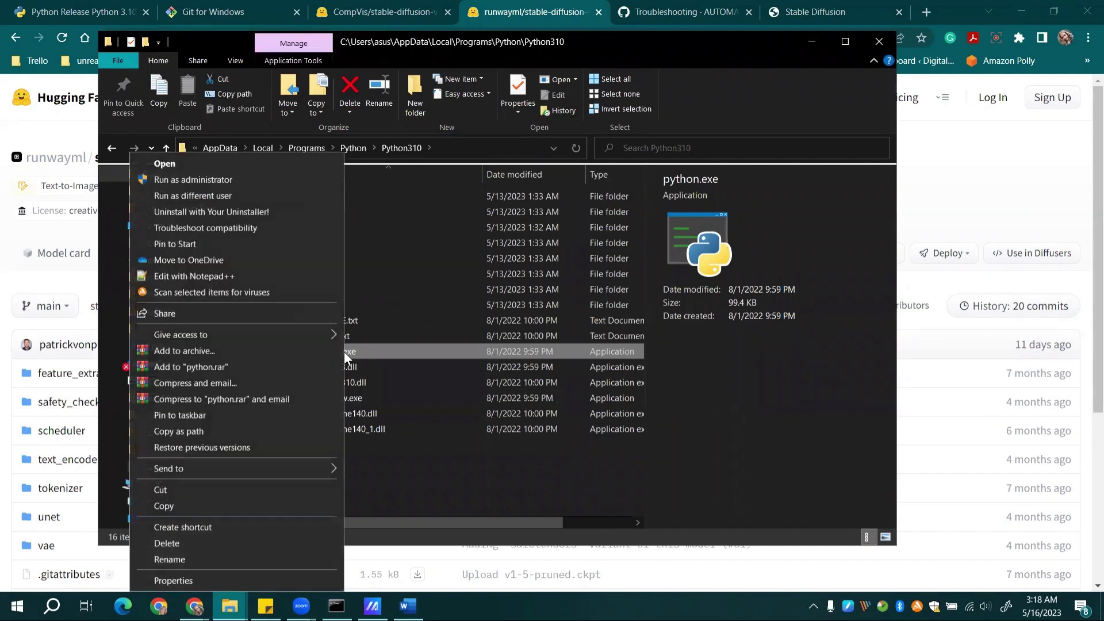
left_click(269, 431)
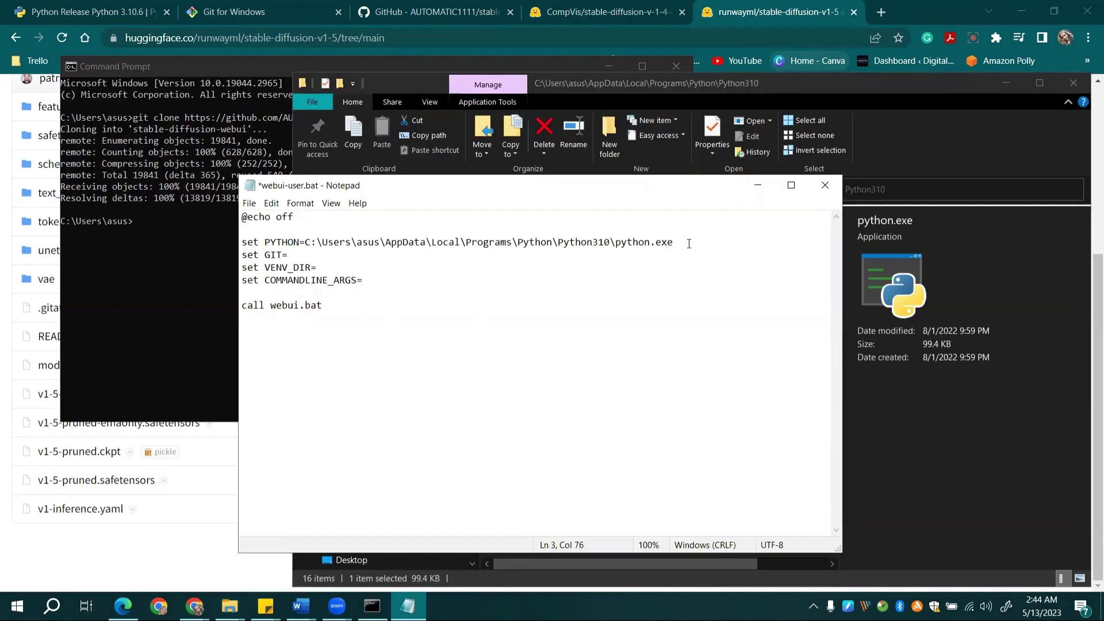
- Add a 'git pull' line above call webui.bat, then save and close webui-user.bat
left_click(263, 305)
left_click(256, 292)
type("git pull")
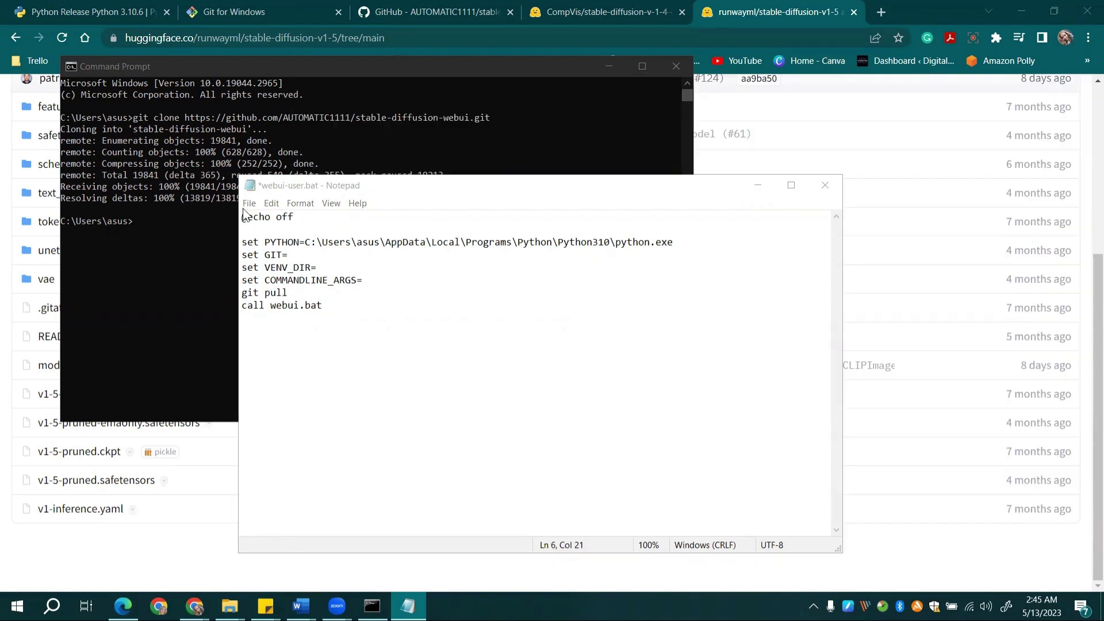
left_click(249, 203)
left_click(282, 259)
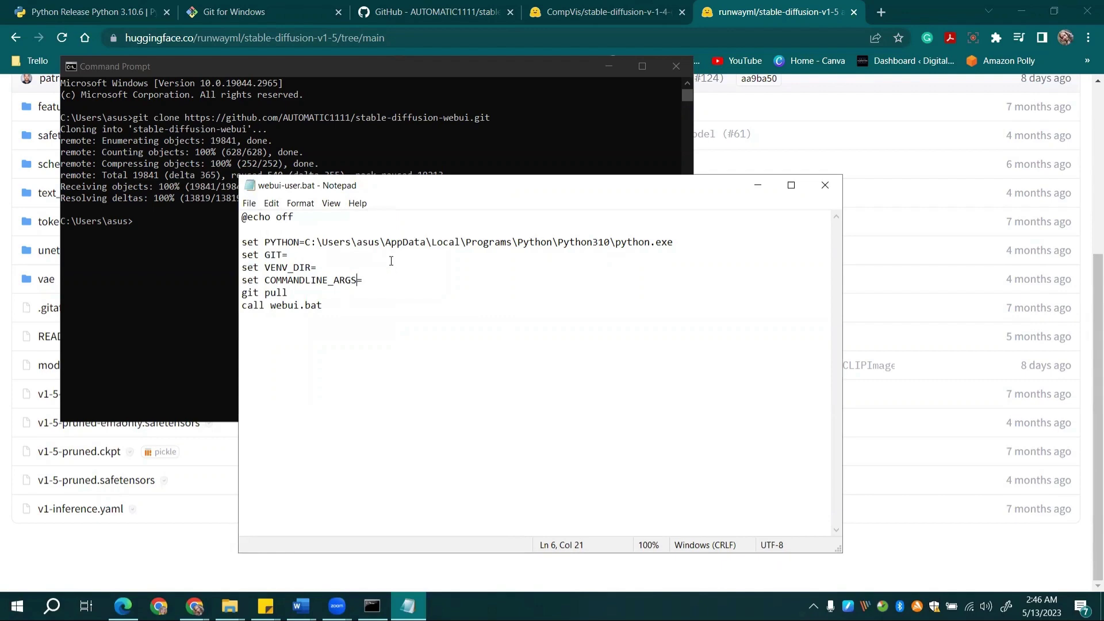
left_click(820, 190)
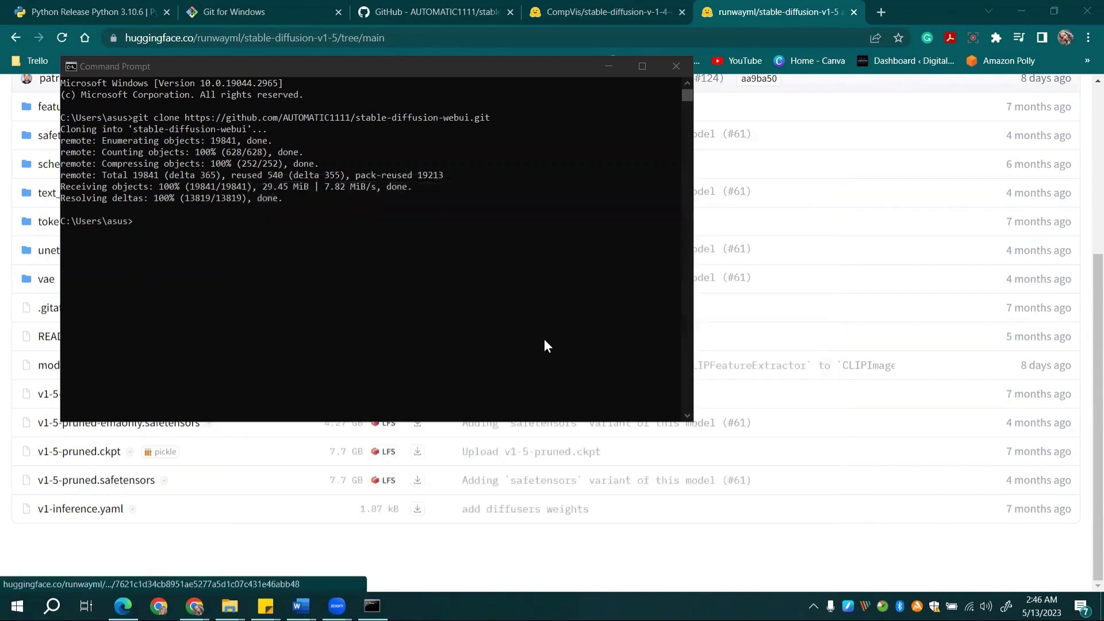
- Run webui-user.bat from the stable-diffusion-webui folder to start the web UI
mouse_move(222, 605)
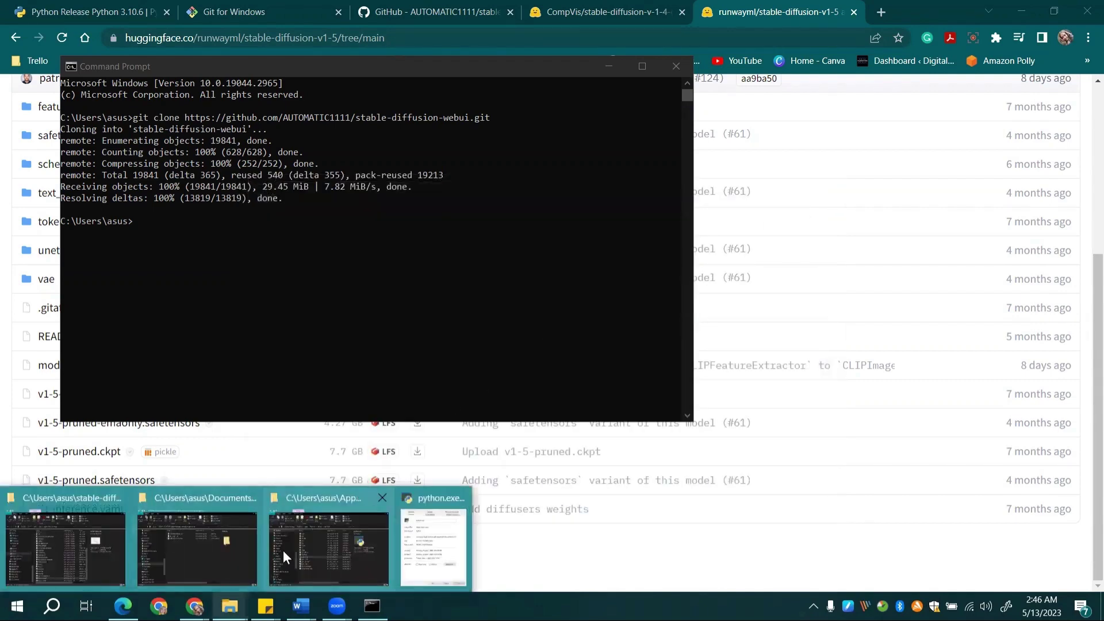
left_click(80, 555)
double_click(538, 534)
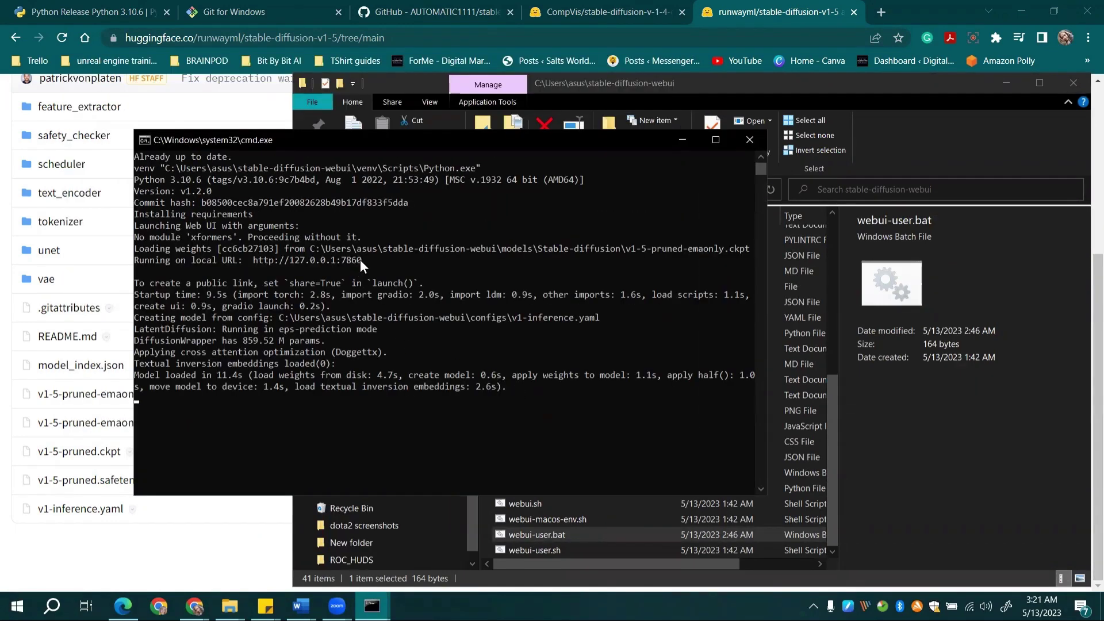
- Open 127.0.0.1:7860 in a new Chrome tab and load the v1-5-pruned-emaonly.ckpt checkpoint
left_click_drag(361, 260, 320, 258)
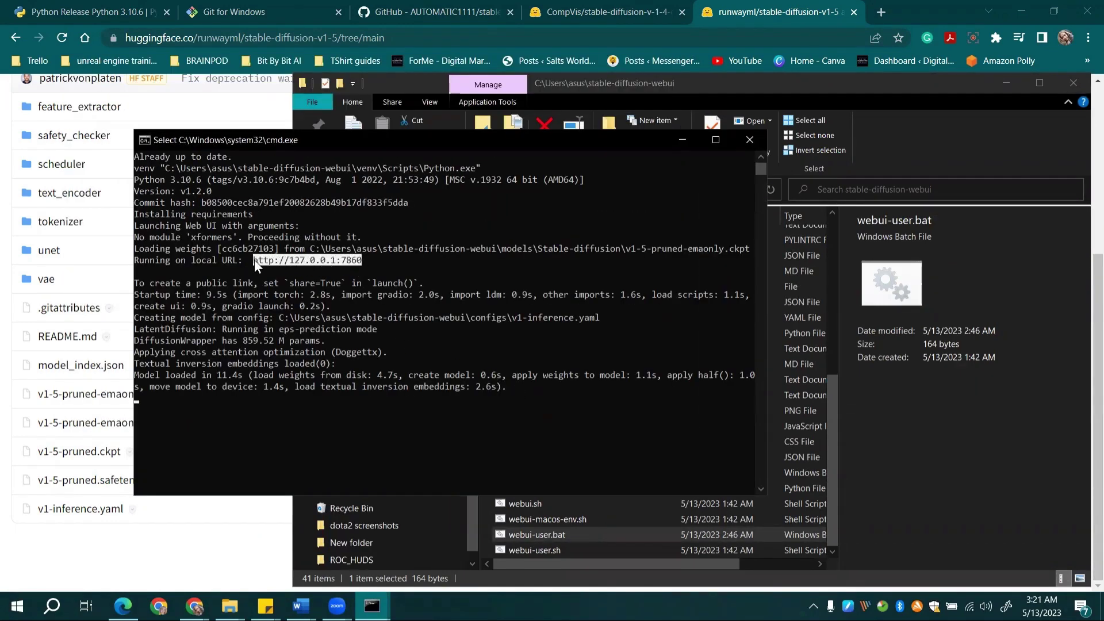
left_click(881, 12)
key("ctrl+v")
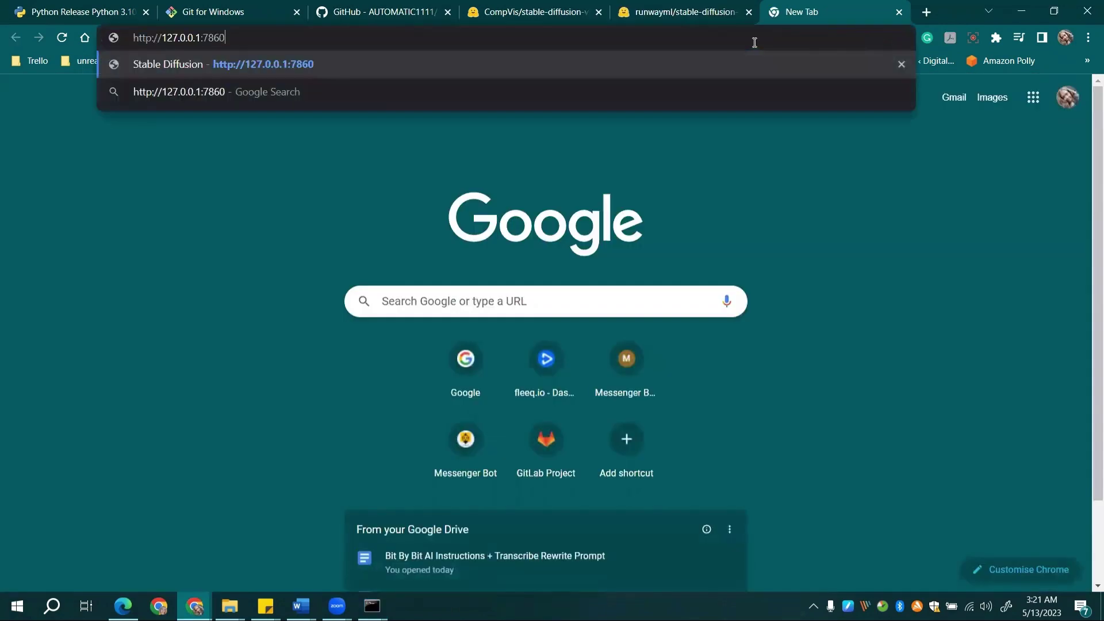
key("Return")
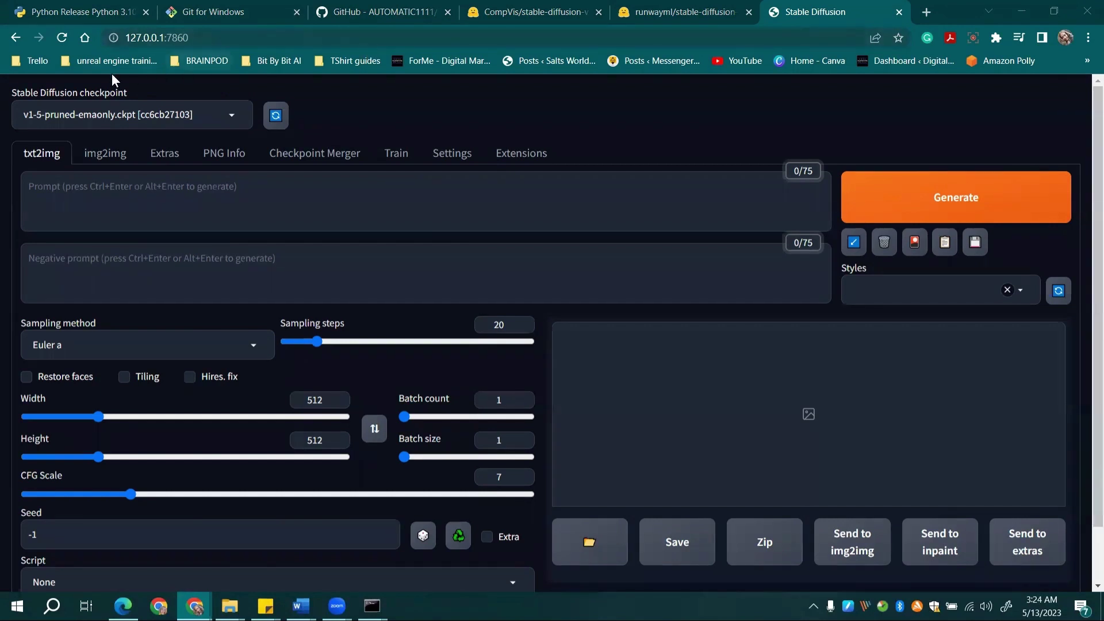
left_click(229, 117)
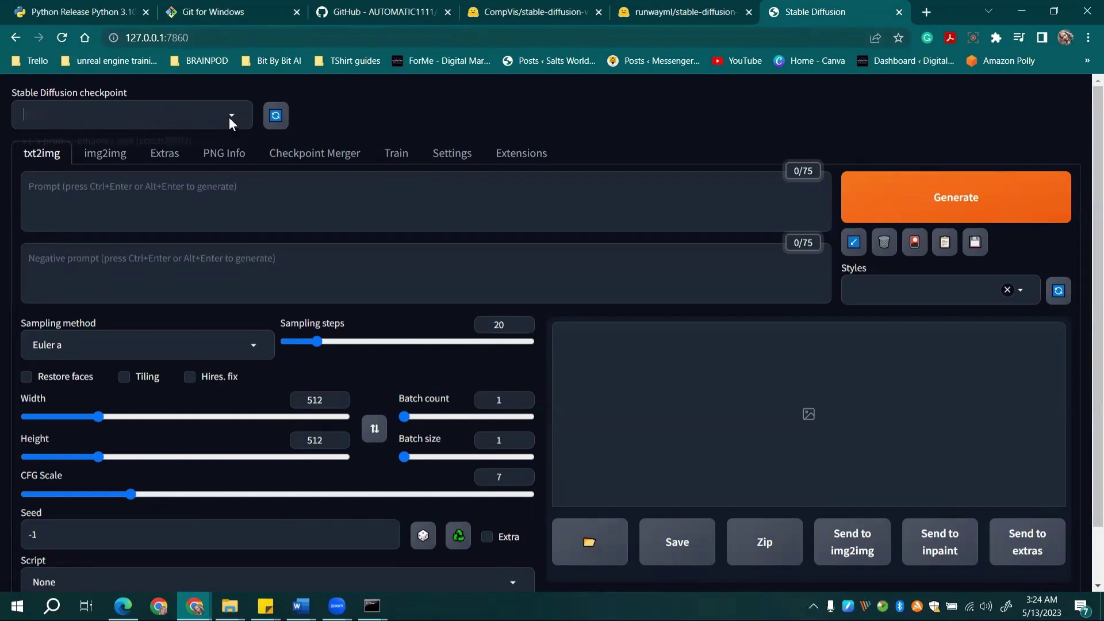
left_click(201, 141)
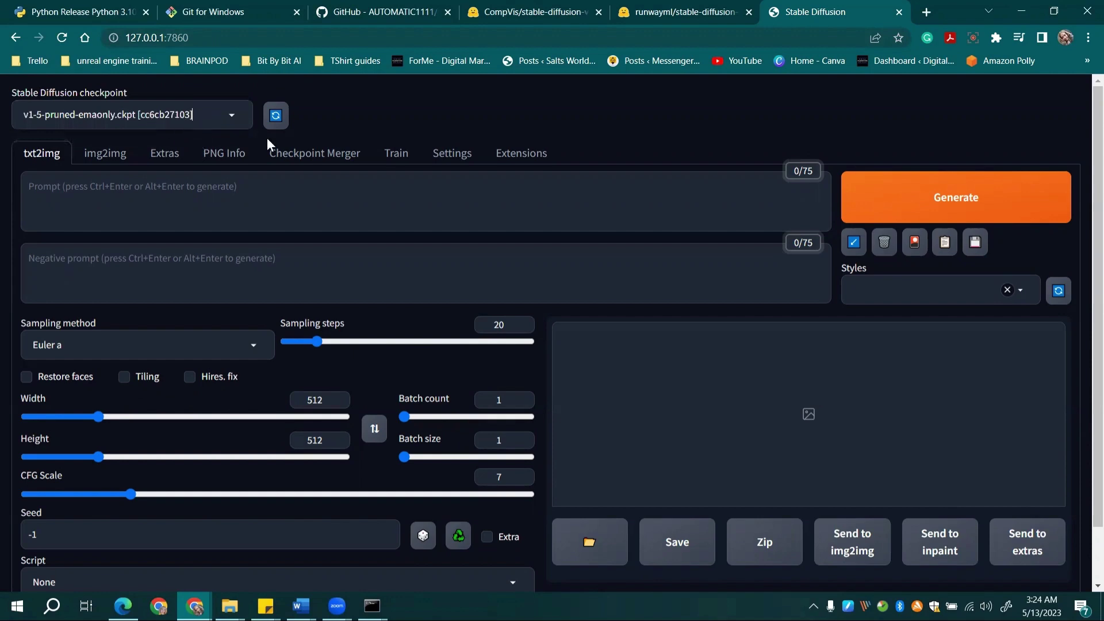
- Install the Deforum extension from the Extensions tab's Available list
left_click(518, 162)
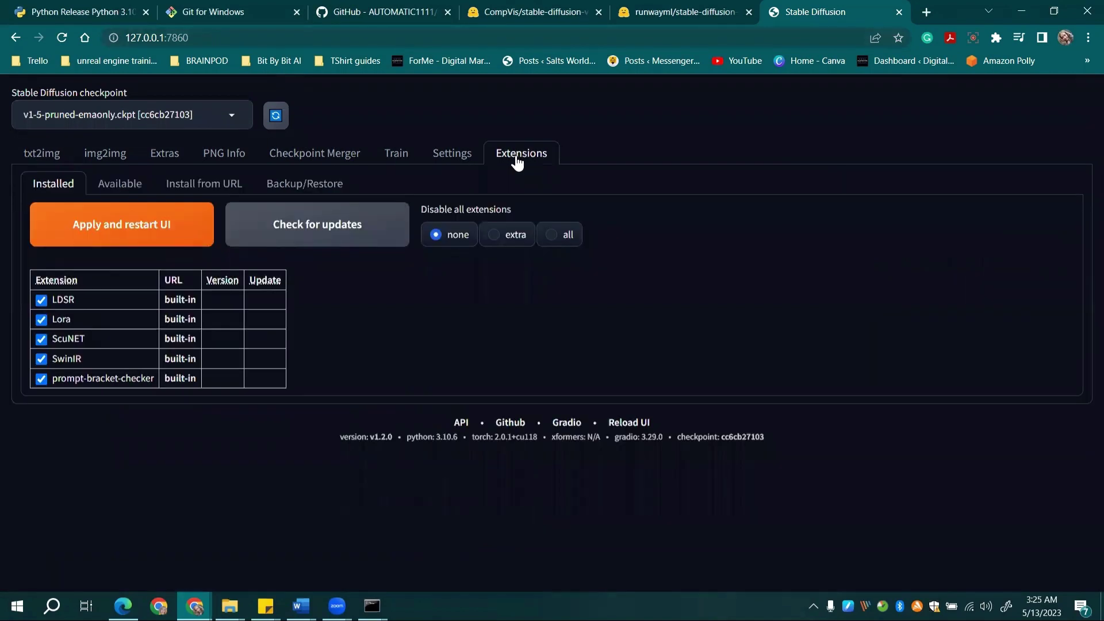
left_click(107, 187)
left_click(115, 222)
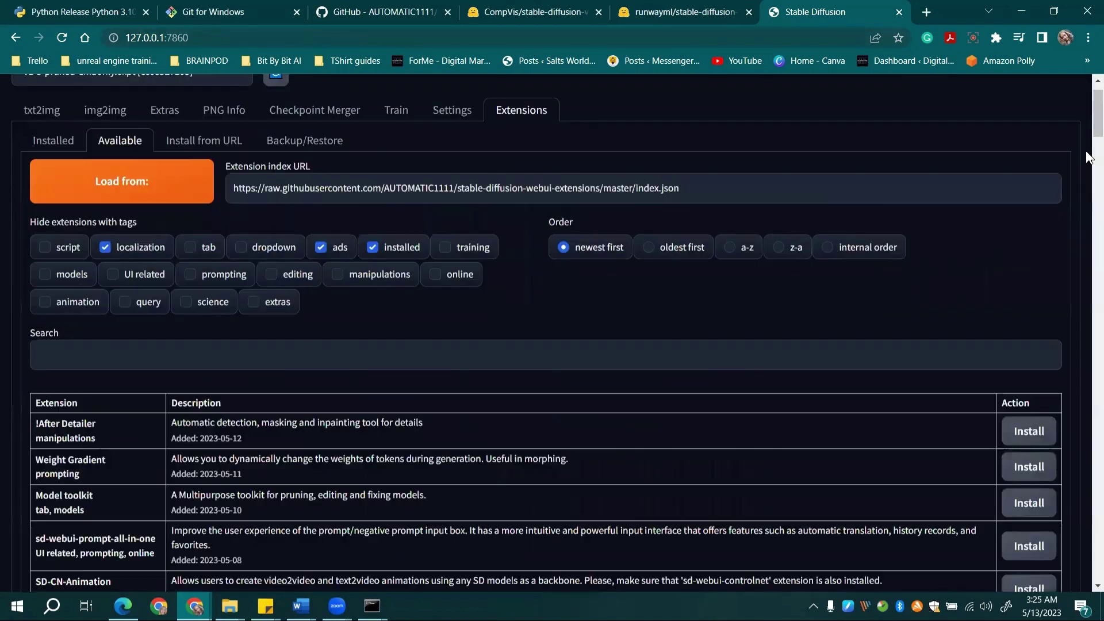
scroll(1089, 181, "down", 15)
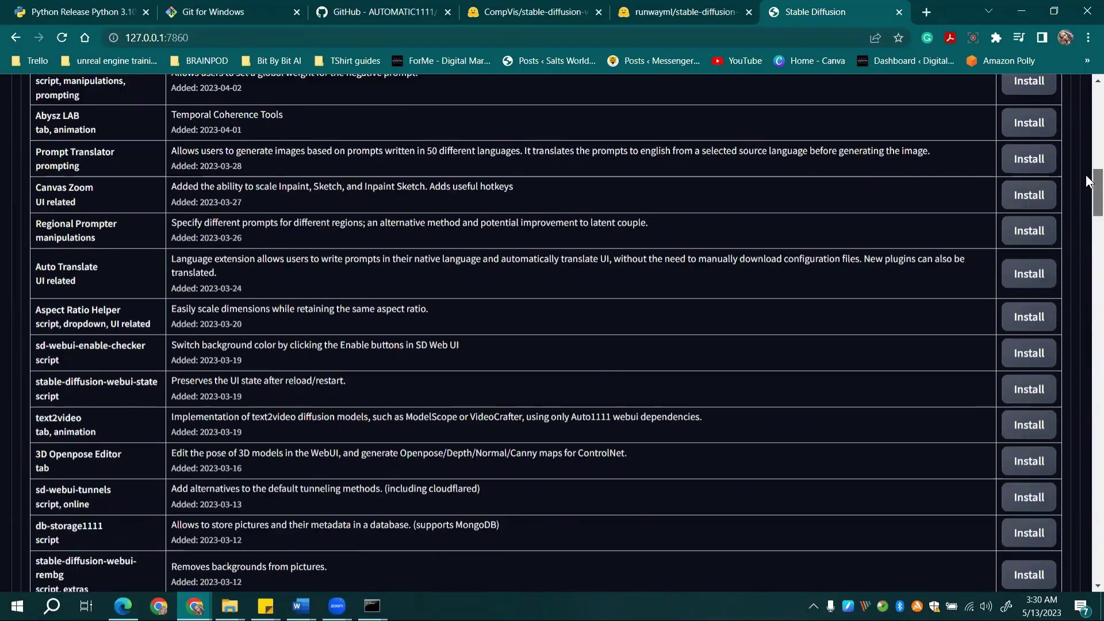
scroll(1088, 181, "down", 10)
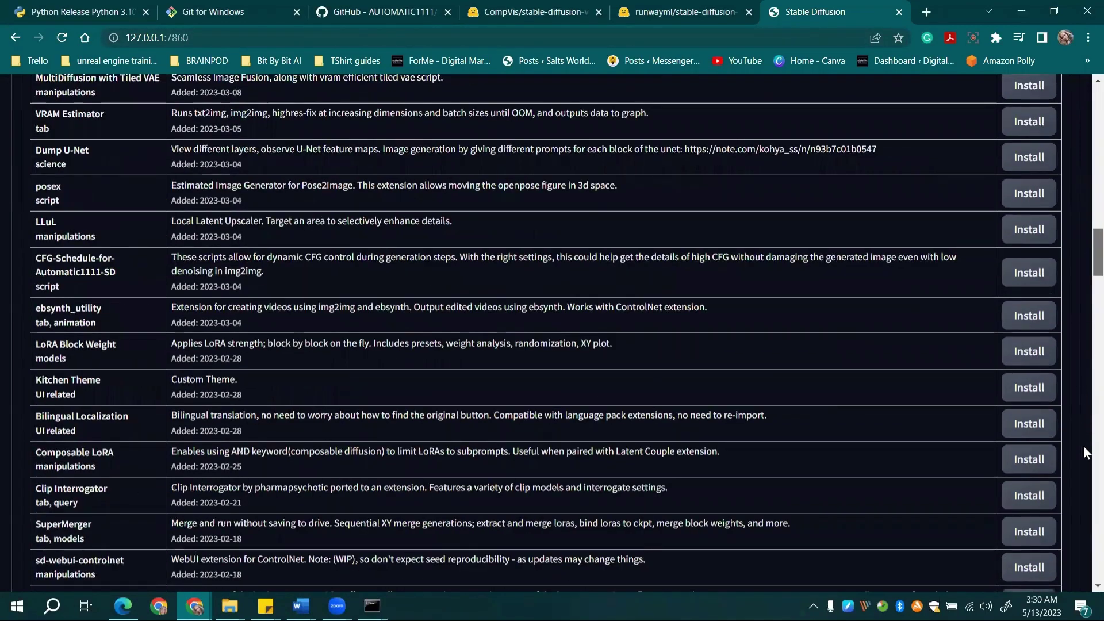
scroll(1084, 483, "down", 10)
scroll(1083, 527, "down", 6)
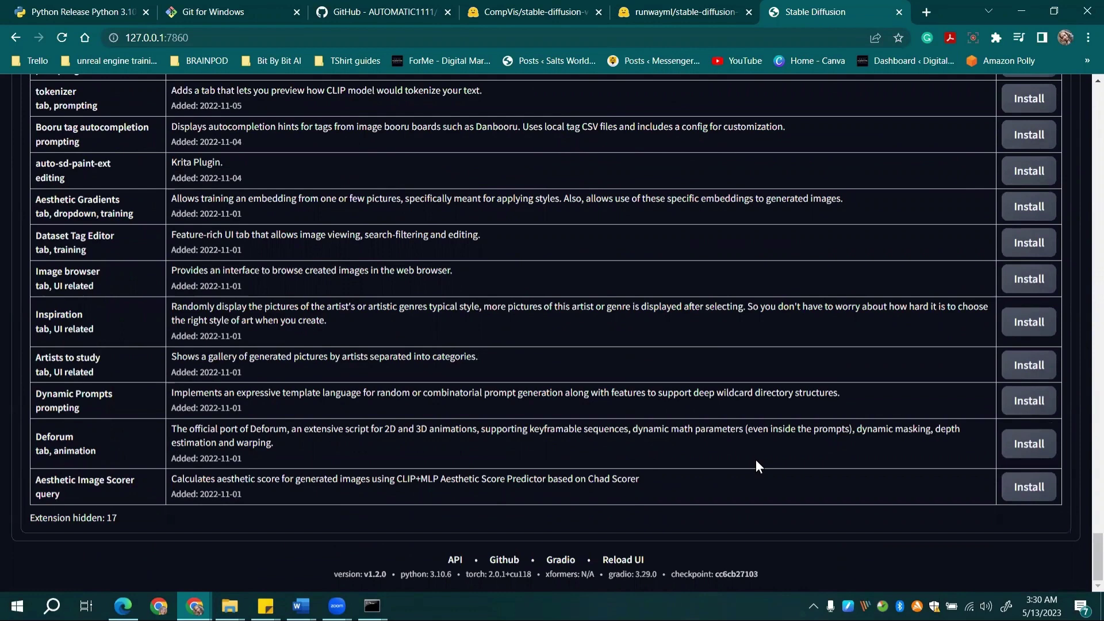
left_click(1018, 443)
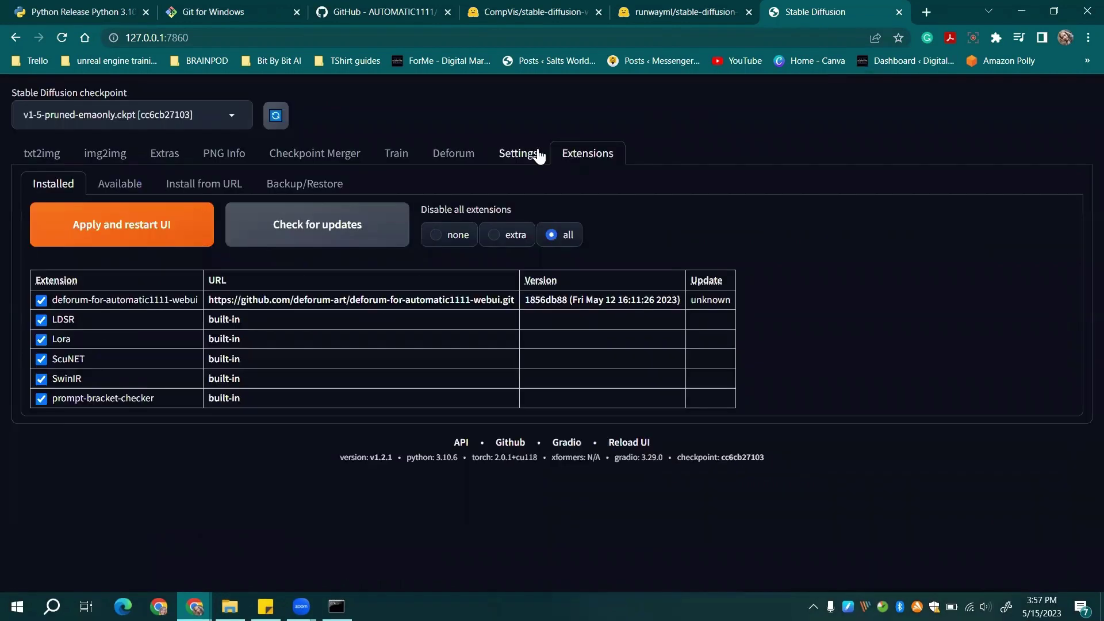
- Reload the web UI to activate Deforum and bring up the Deforum panel
left_click(537, 153)
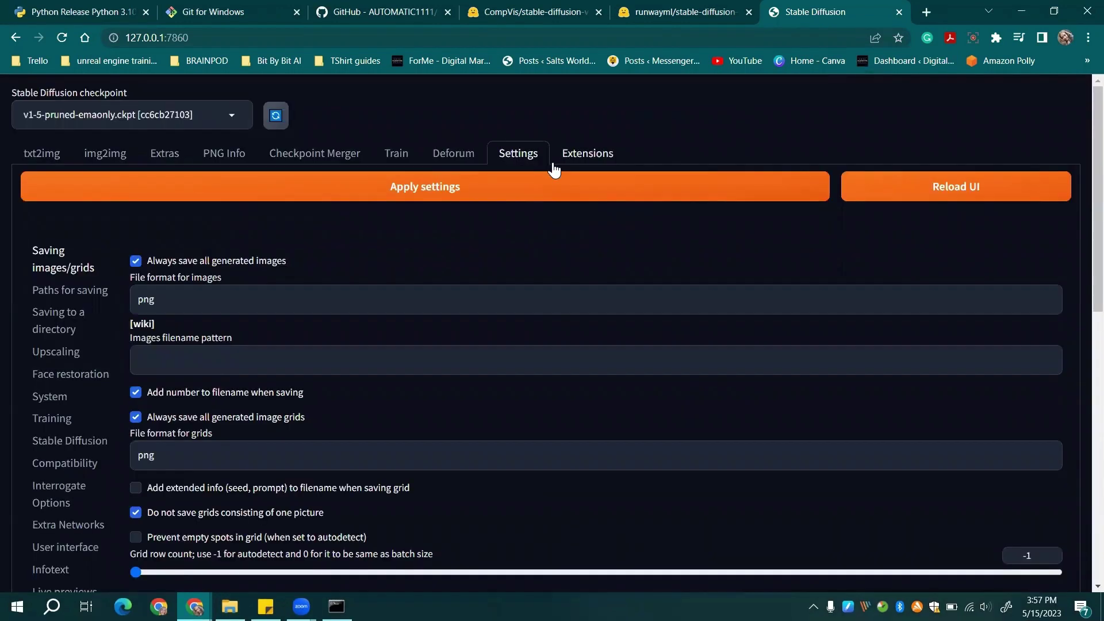
left_click(897, 200)
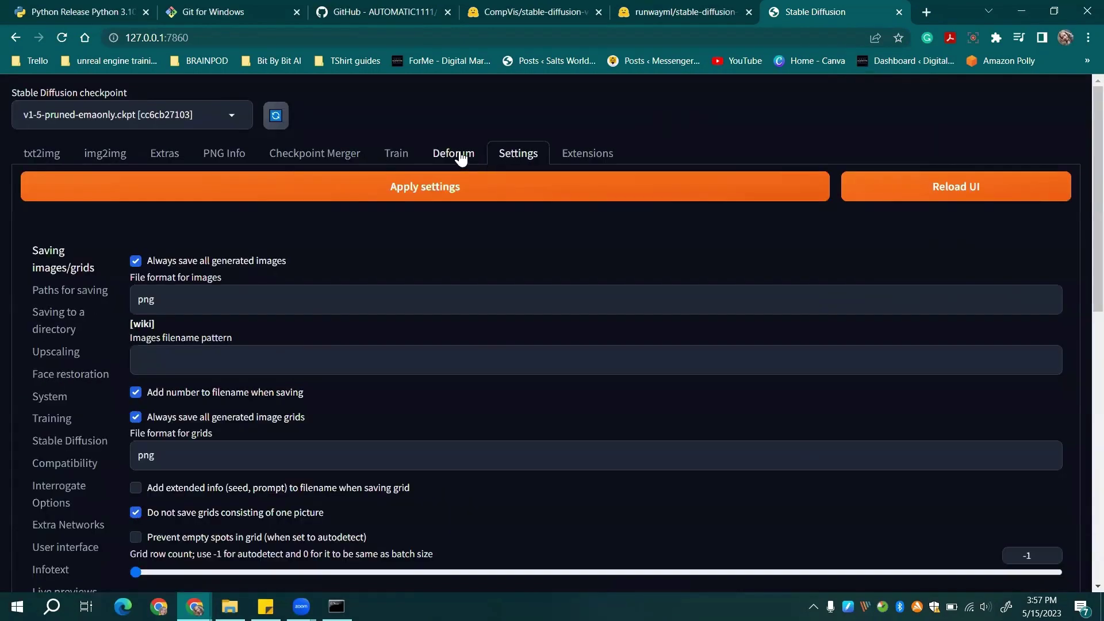
left_click(461, 158)
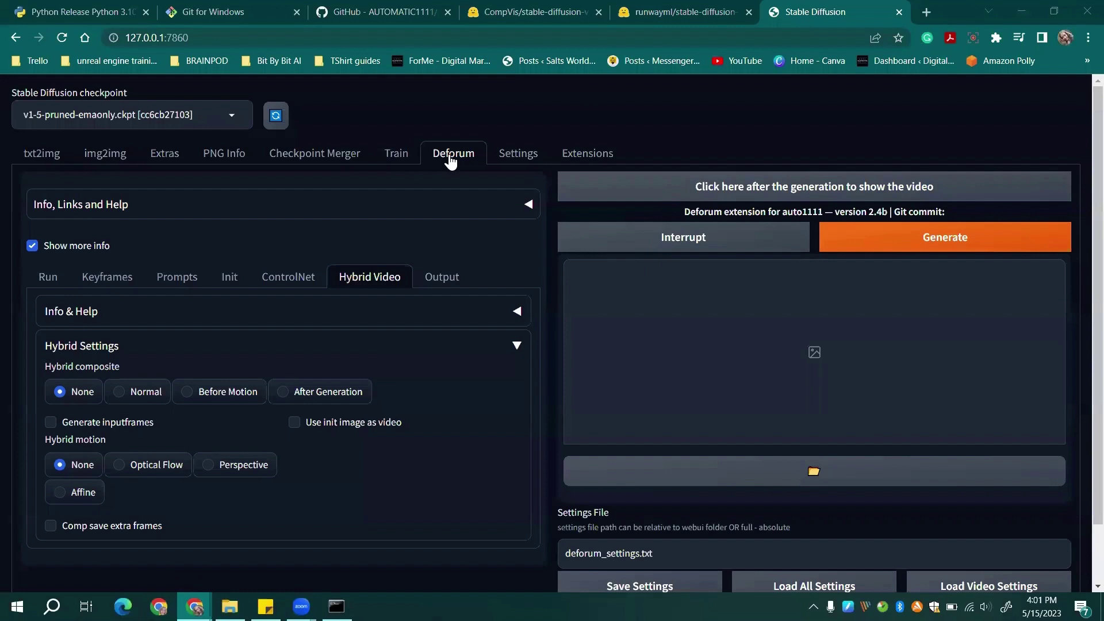
- Bring Chrome back into focus and return to the txt2img tab showing the cat image
left_click(452, 161)
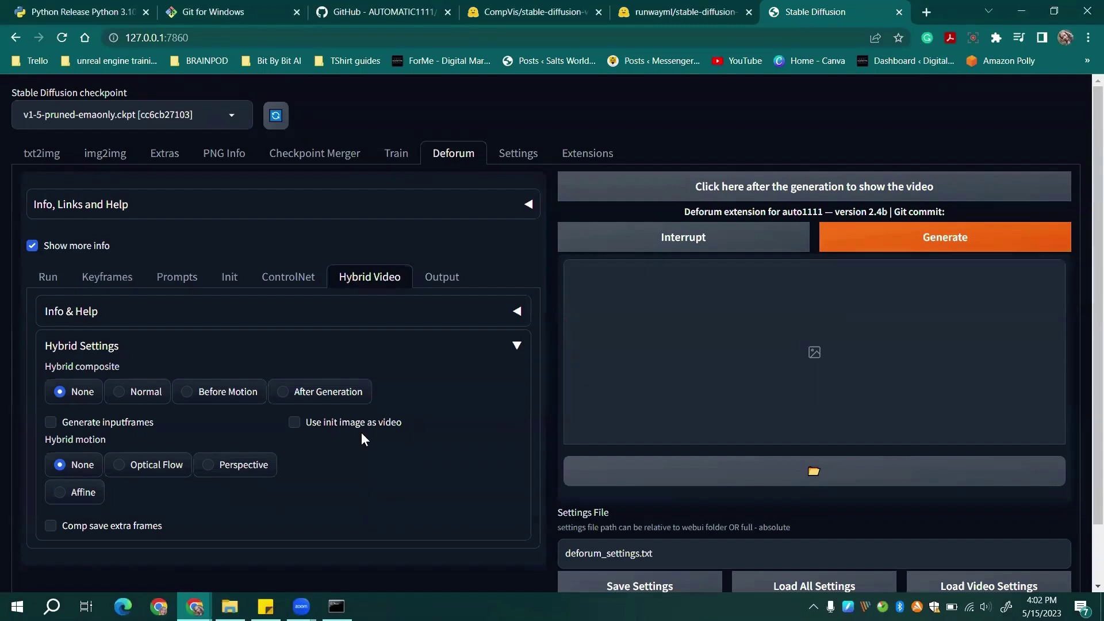
left_click(56, 161)
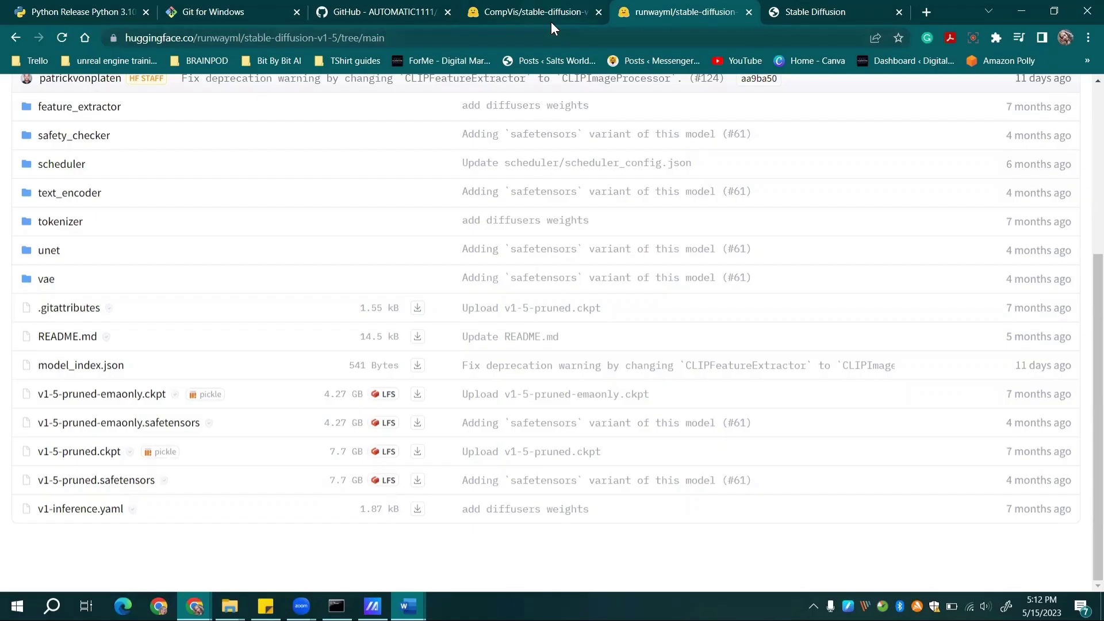
- Go to the repository wiki's Troubleshooting page and copy --medvram from the Low VRAM section
left_click(433, 17)
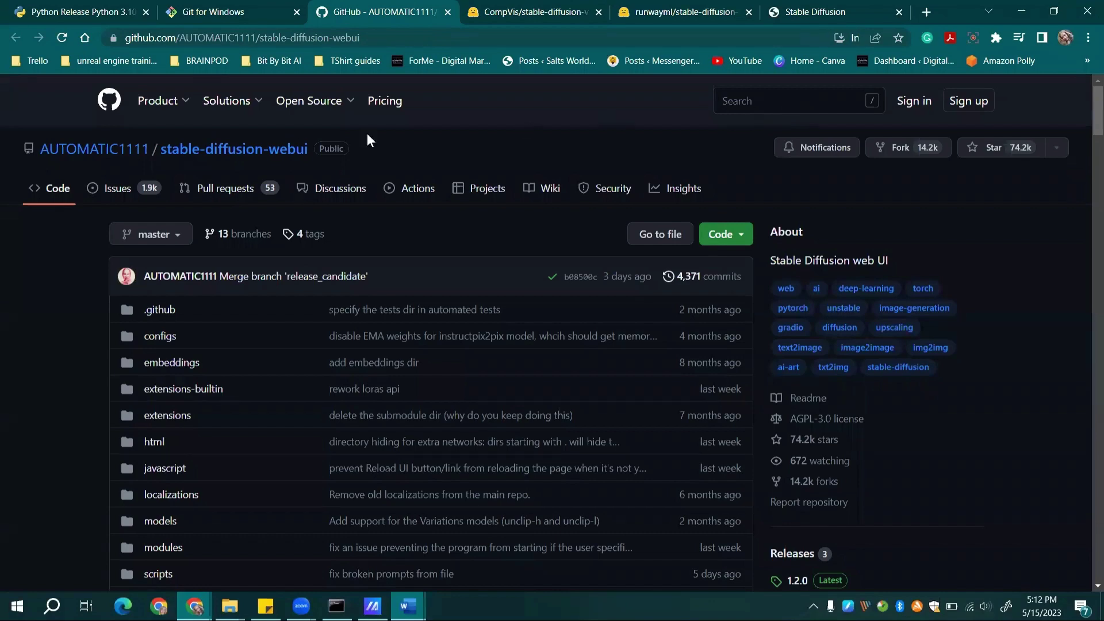
left_click(535, 191)
scroll(1089, 316, "down", 7)
scroll(217, 276, "up", 4)
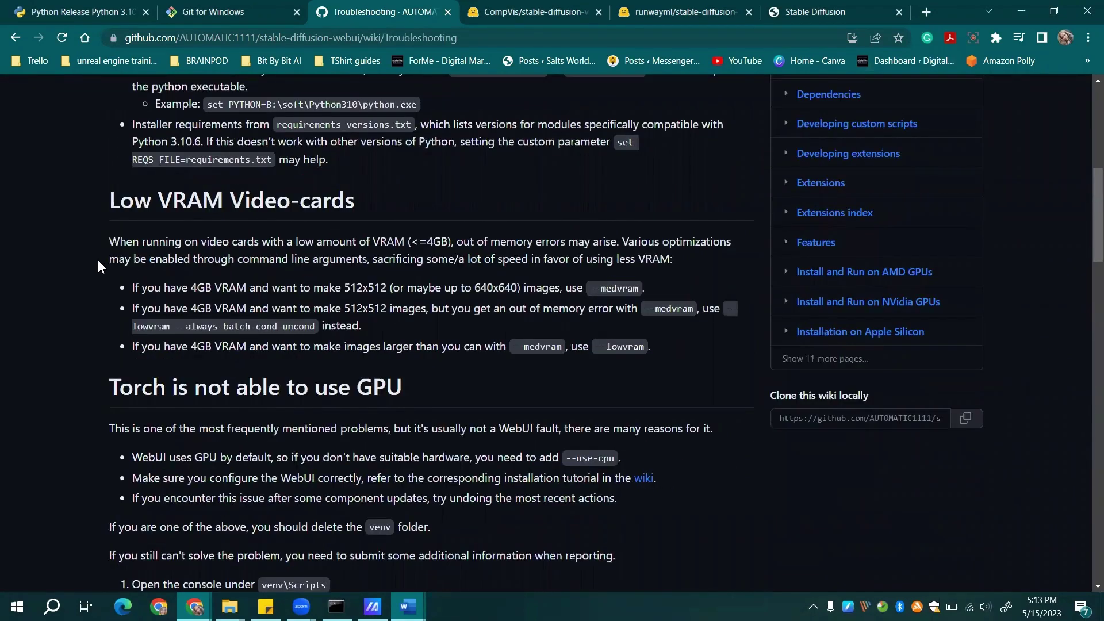
left_click_drag(511, 346, 564, 349)
right_click(545, 348)
left_click(567, 358)
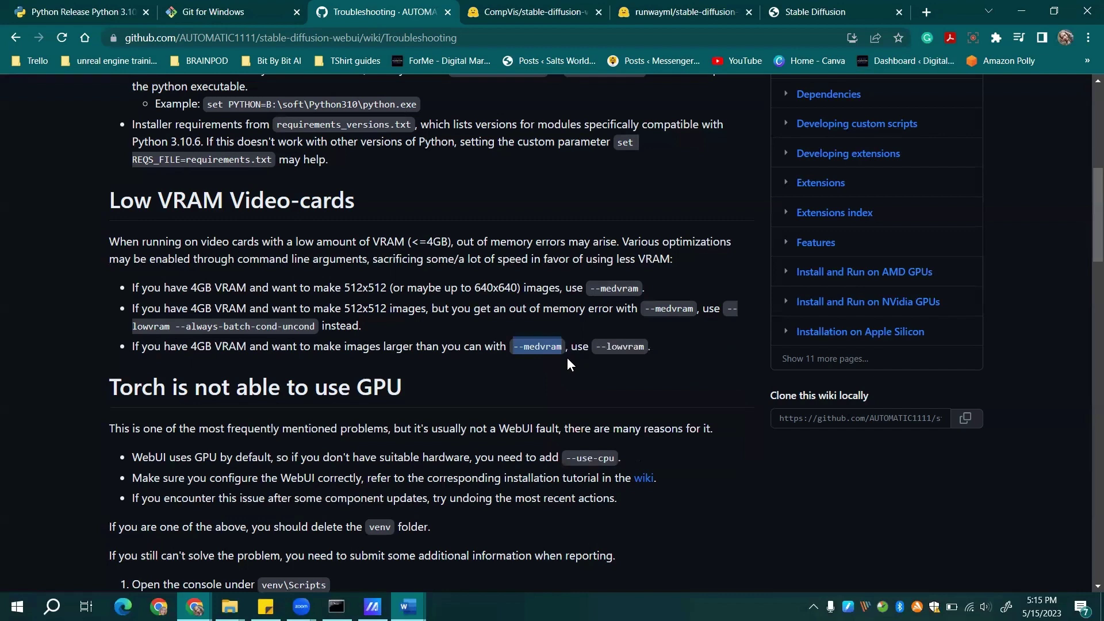
- Open webui-user.bat in Notepad and paste --medvram after set COMMANDLINE_ARGS=
key("alt+Tab")
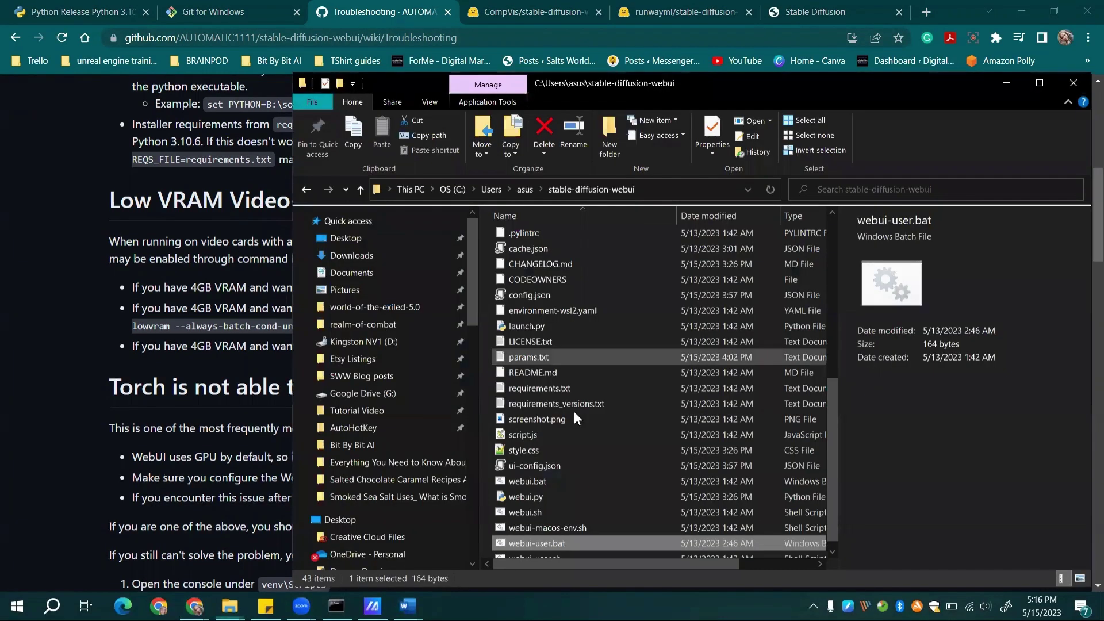
right_click(546, 544)
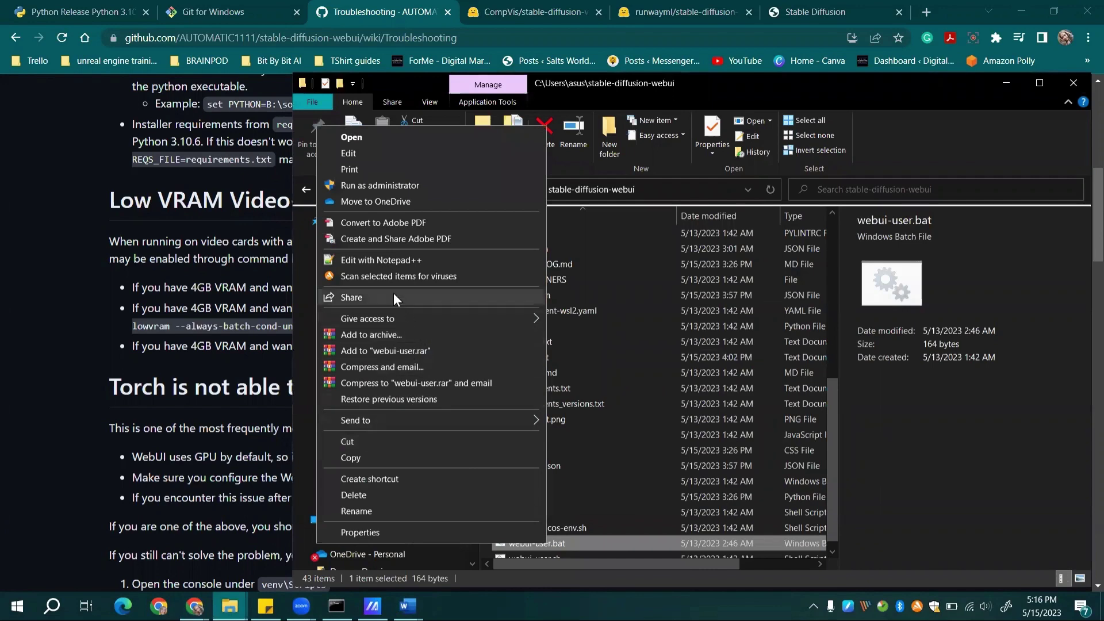
left_click(337, 152)
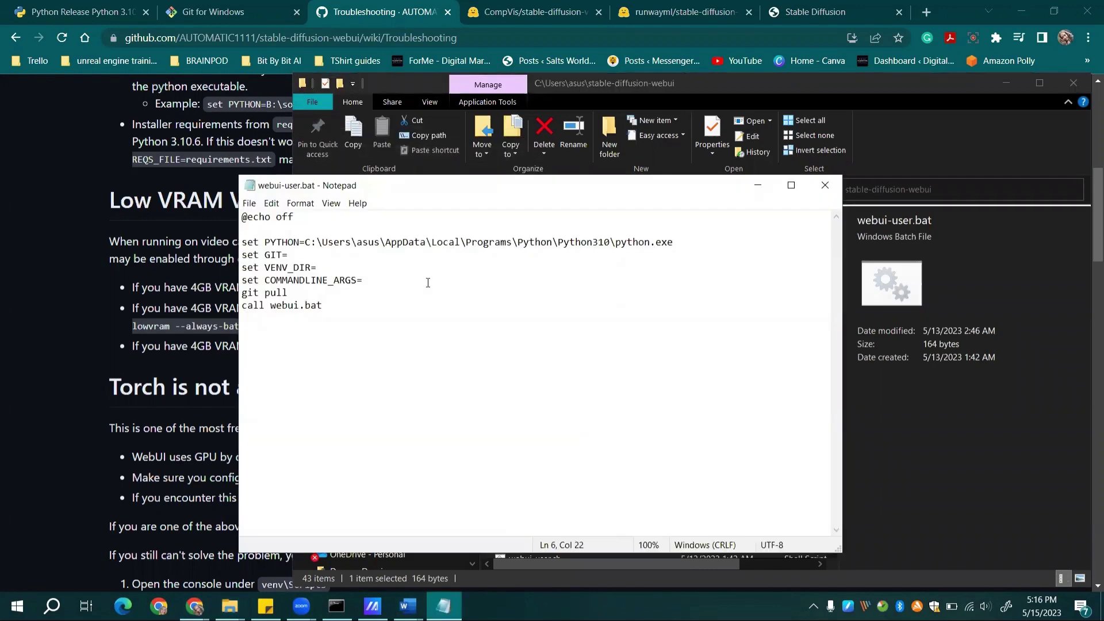
right_click(427, 283)
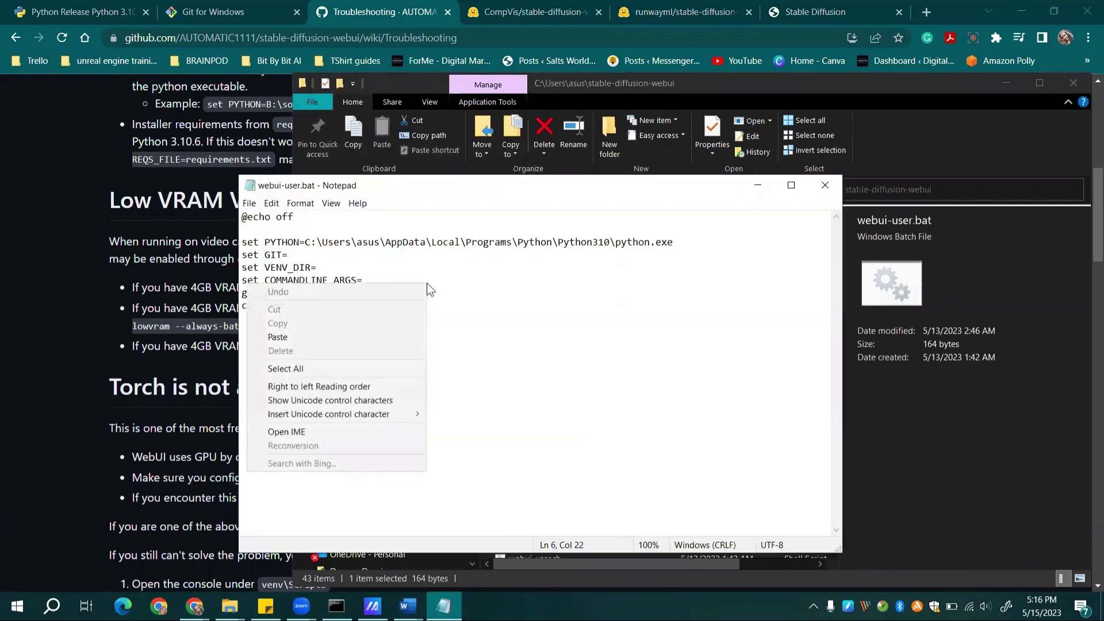
left_click(368, 334)
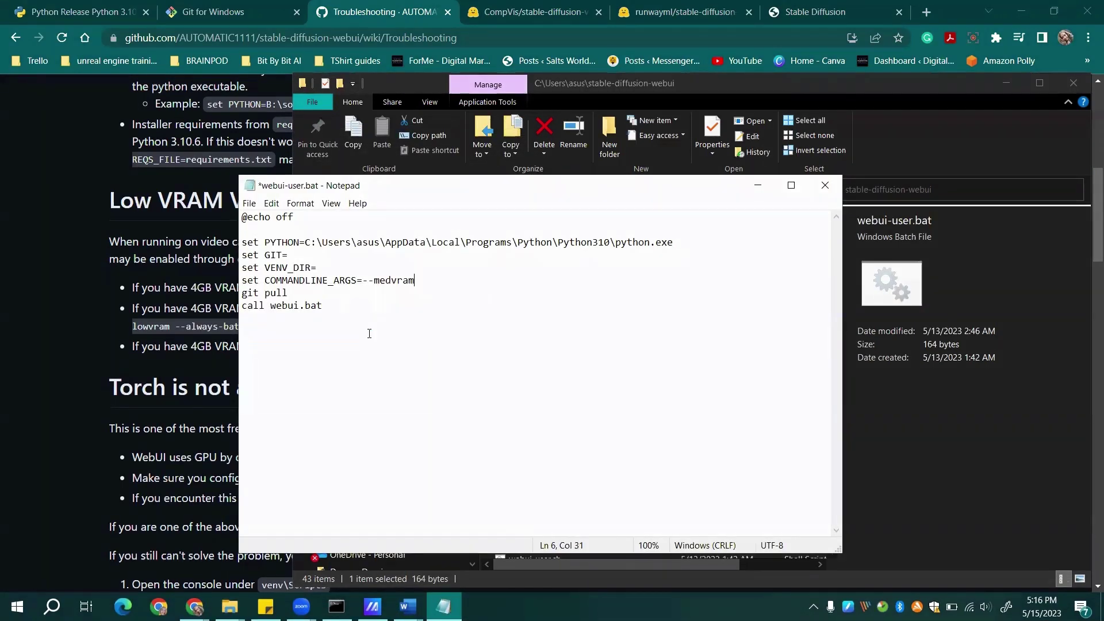
- Save the edited webui-user.bat and close Notepad
left_click(249, 203)
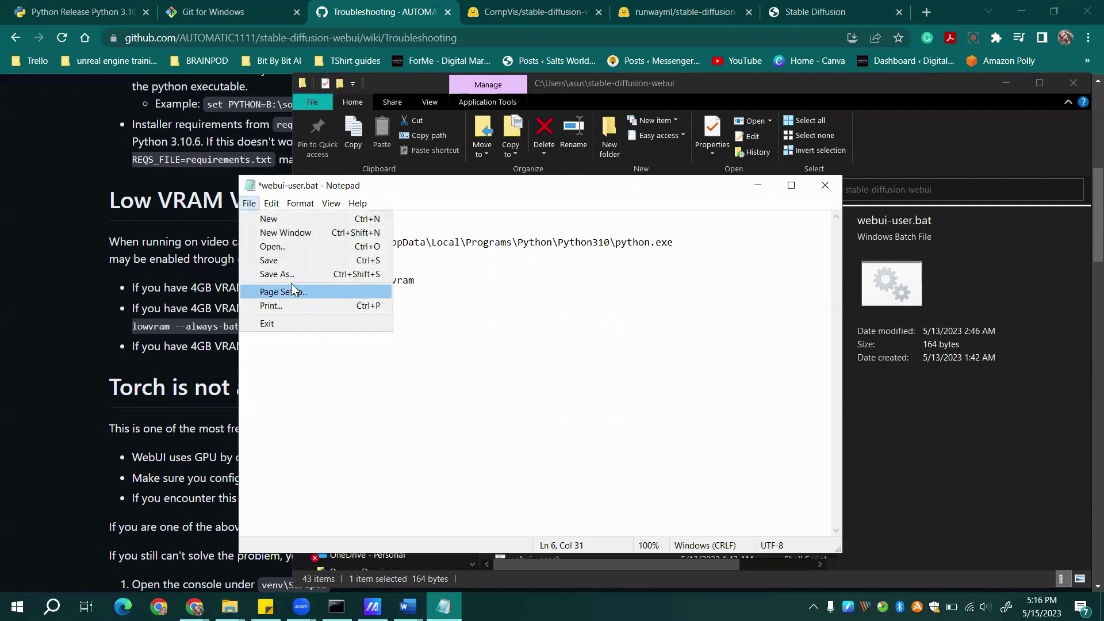
left_click(277, 257)
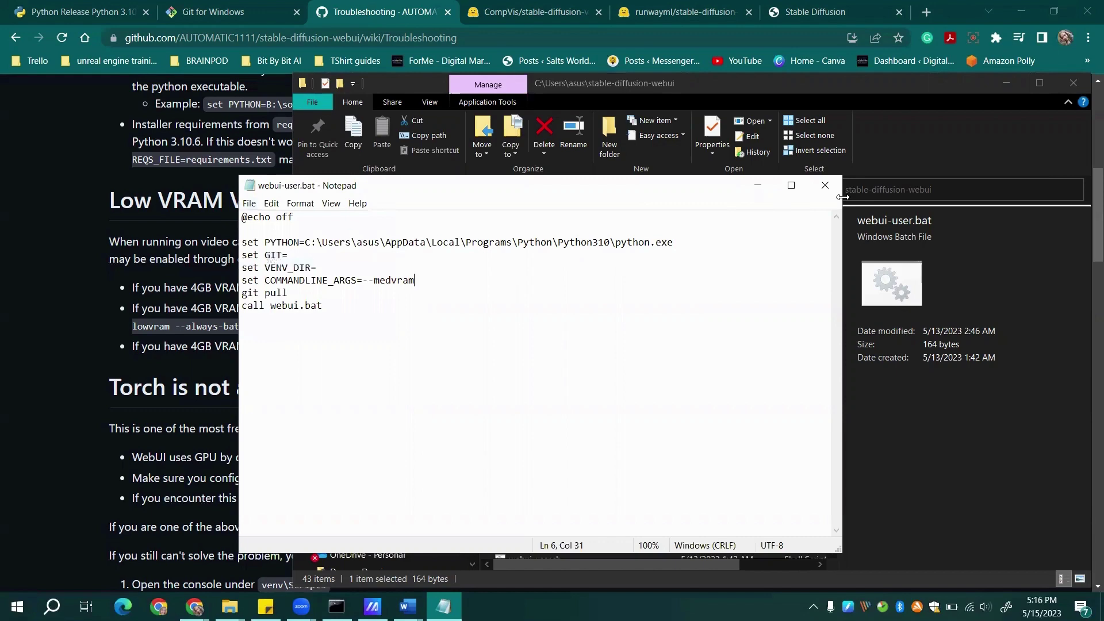
left_click(826, 185)
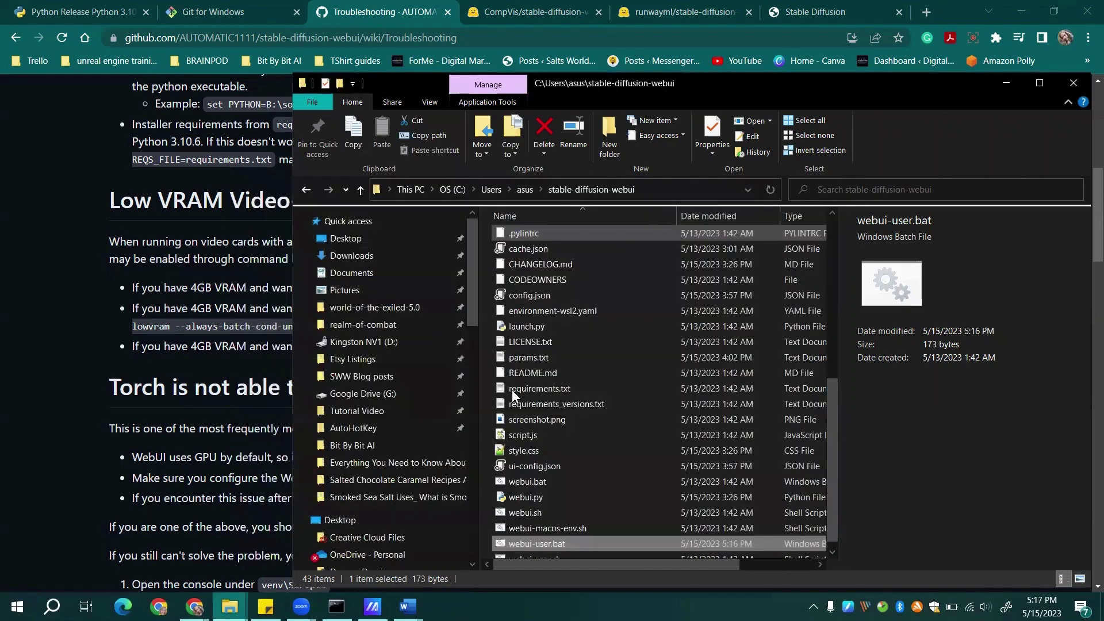
- Return to the web UI and scroll down to the 512x512 cat image's generation details
left_click(337, 606)
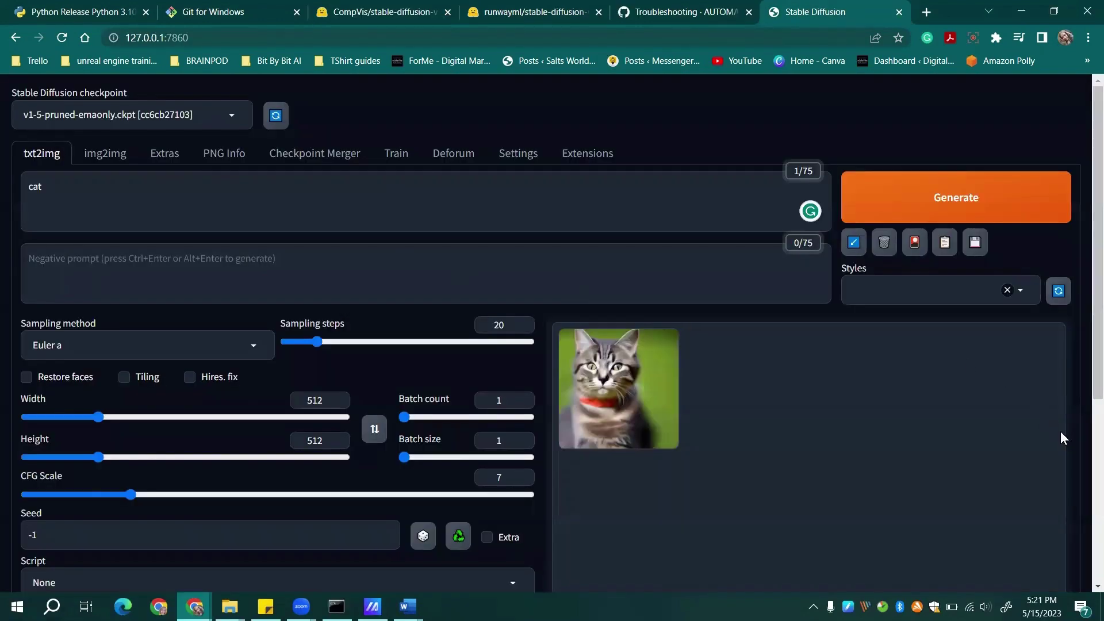
scroll(1087, 498, "down", 5)
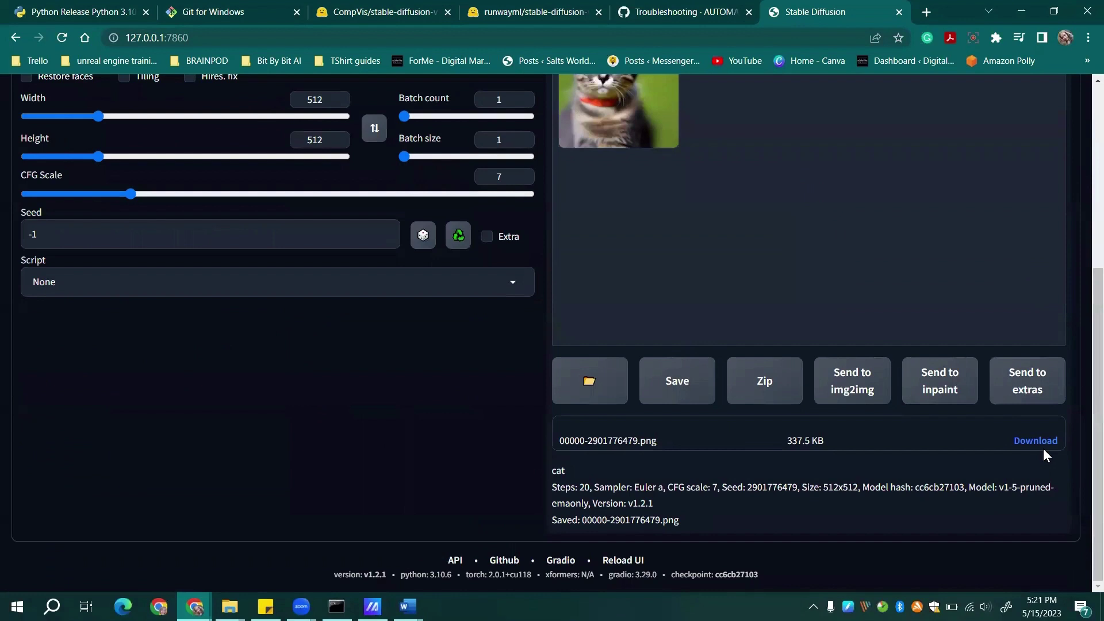
- Send the cat image to Extras and set Upscaler 1 to ESRGAN_4x at resize 4
left_click(1022, 393)
left_click_drag(1087, 308, 1069, 198)
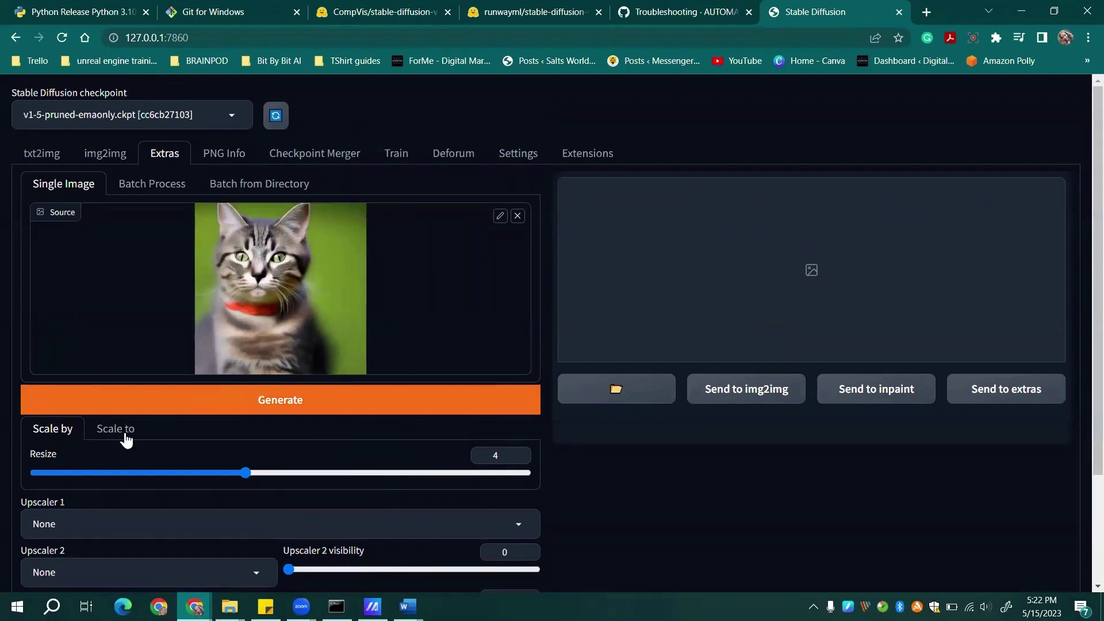
left_click(525, 529)
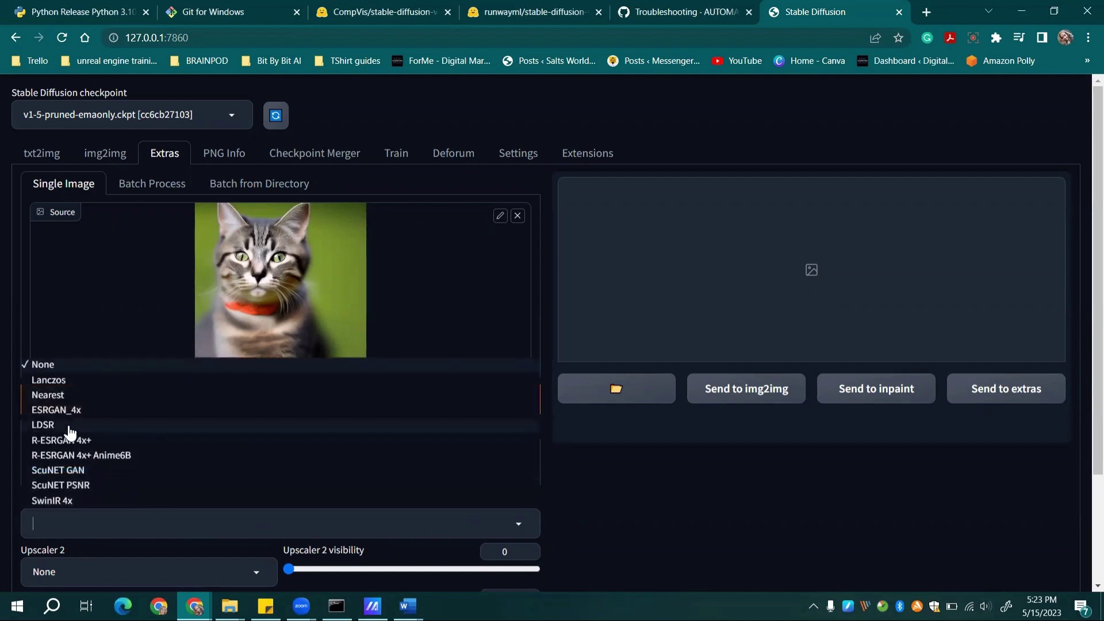
left_click(274, 428)
left_click(287, 522)
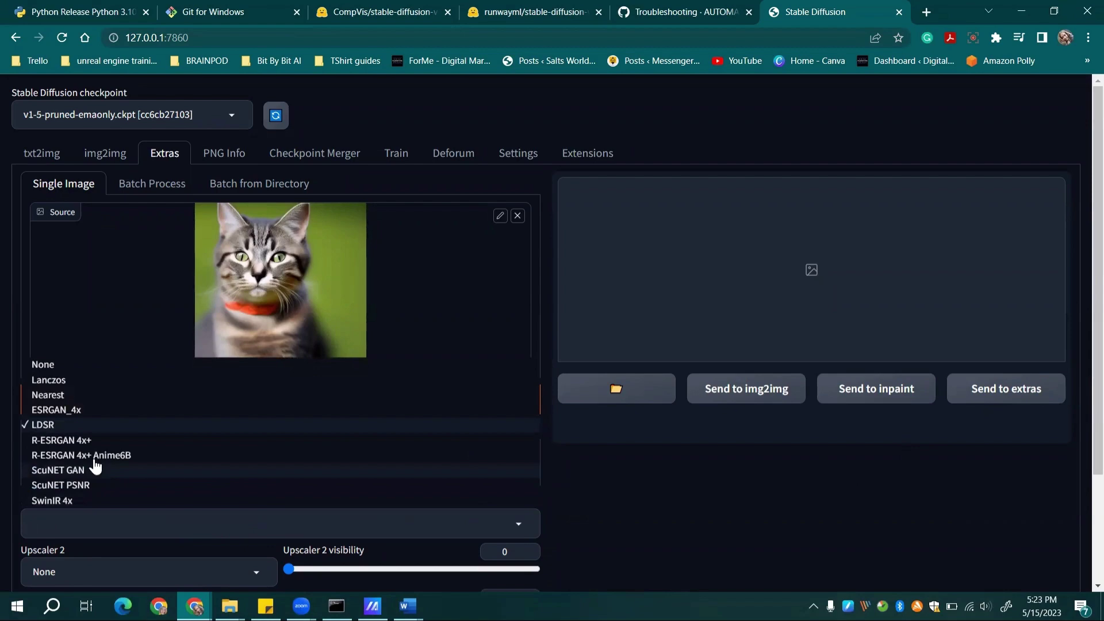
left_click(67, 410)
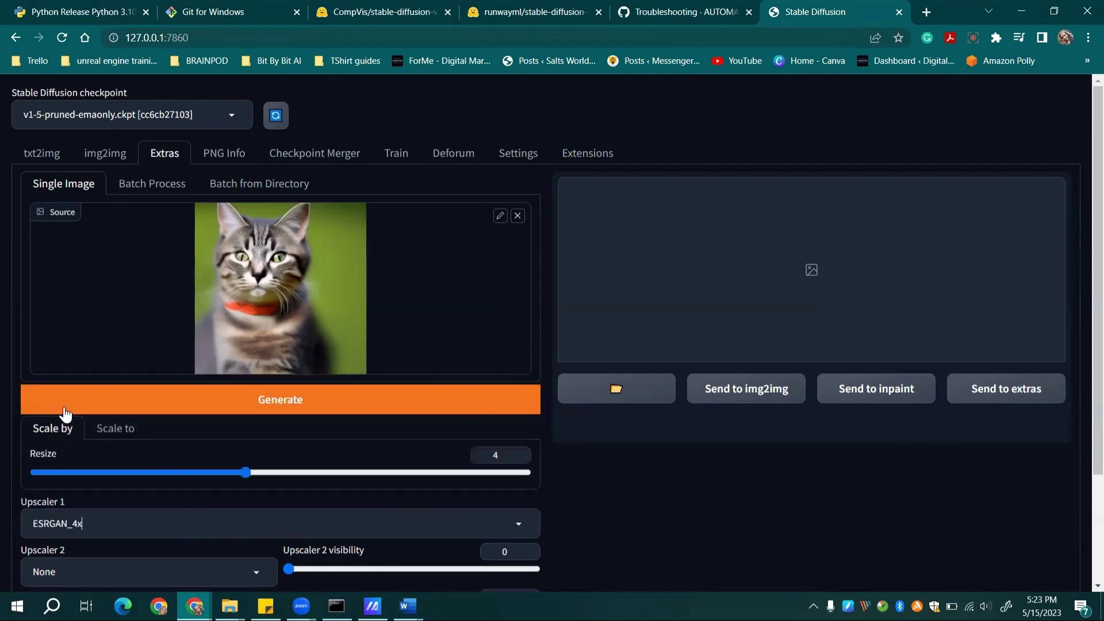
left_click(336, 607)
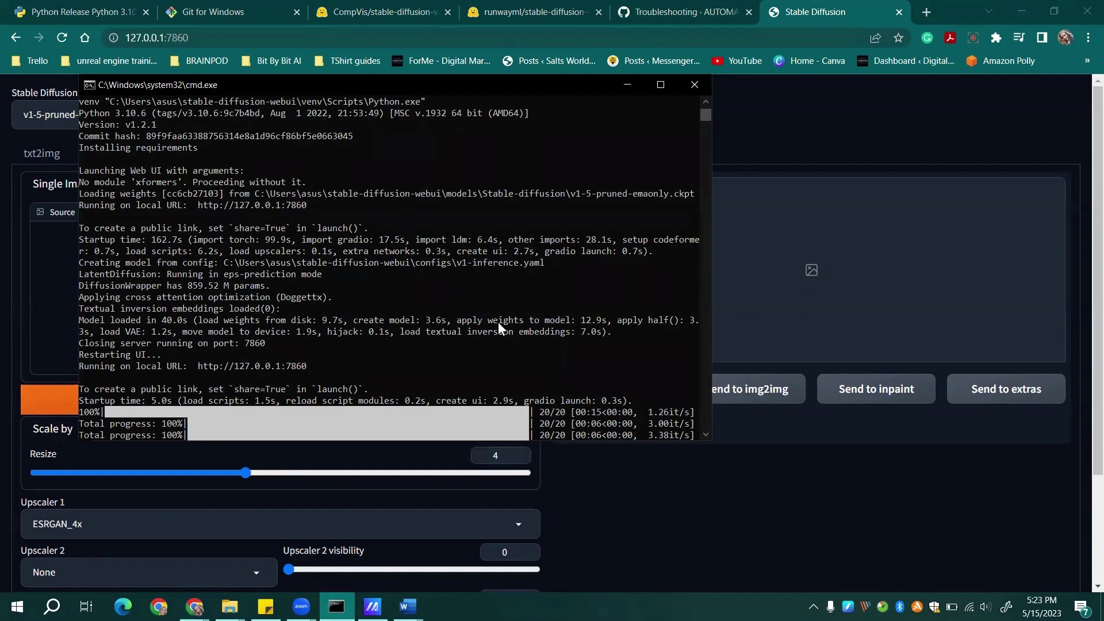
- Switch Chrome to the CompVis stable-diffusion-v-1-4-original model card with the sd-v1-4.ckpt weights
left_click(517, 13)
left_click(321, 22)
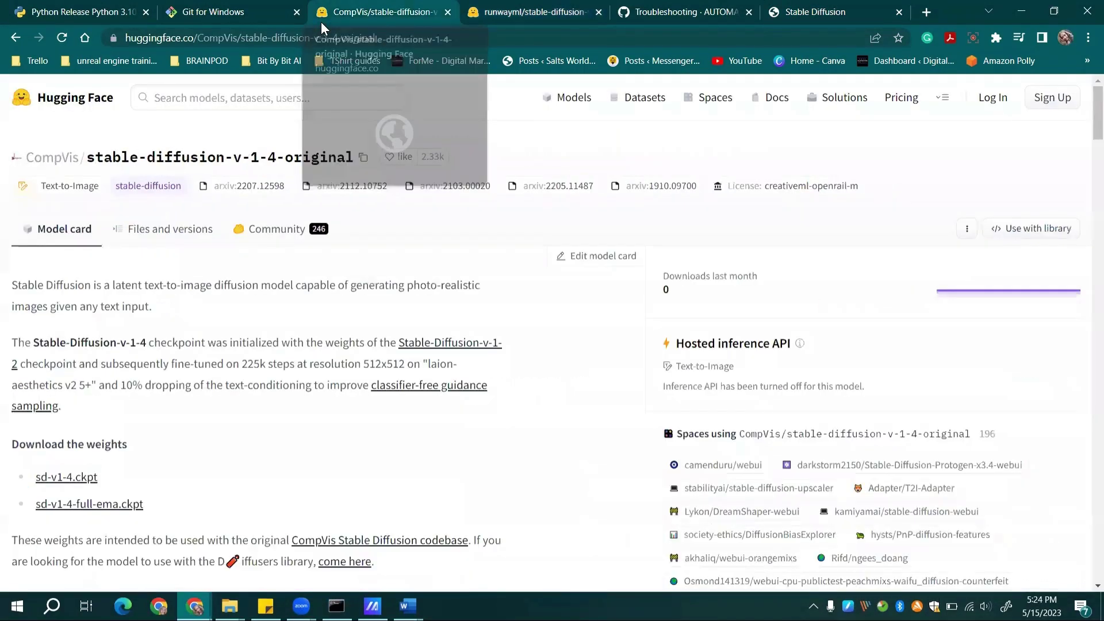